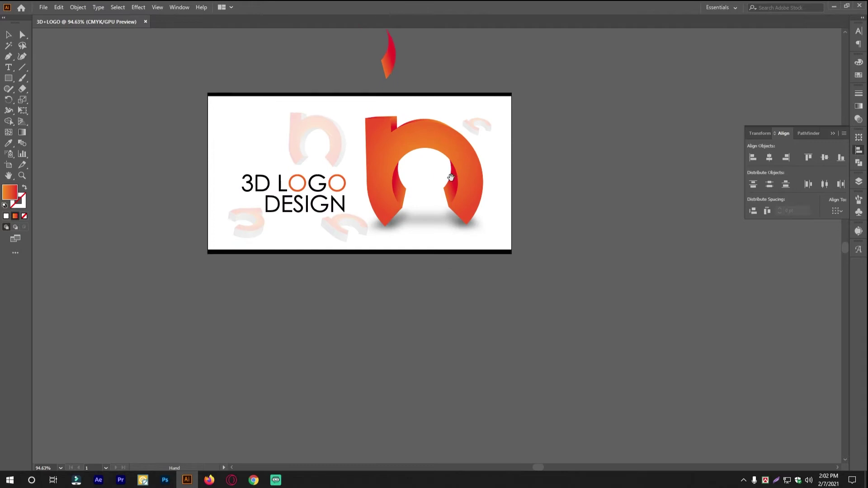
Draw a large circle below the artboard with no fill and a black stroke
drag(8, 77, 31, 100)
drag(365, 276, 345, 216)
drag(361, 295, 502, 436)
key(v)
drag(399, 238, 374, 195)
drag(353, 239, 380, 302)
click(4, 206)
click(25, 217)
click(434, 290)
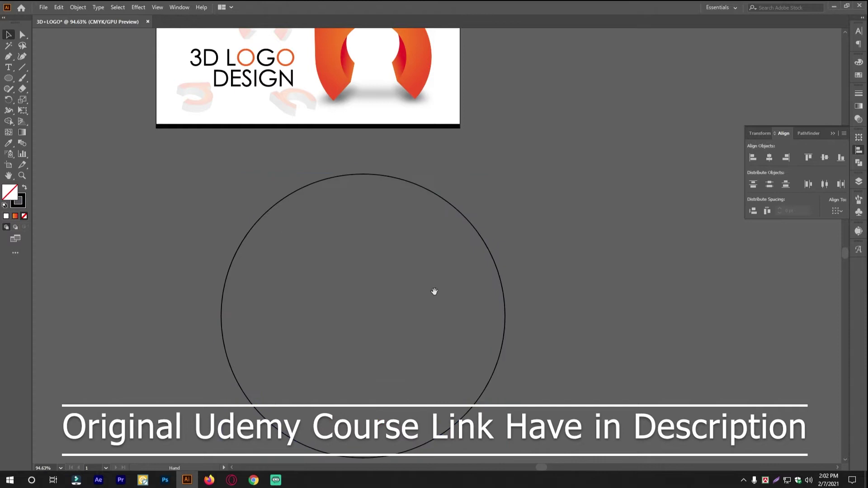
Duplicate the circle in place and scale the copy down about its centre to a little under half size
drag(427, 275, 403, 251)
alt+click(403, 251)
click(436, 199)
click(547, 283)
click(470, 261)
click(382, 236)
drag(382, 240, 565, 281)
click(542, 334)
key(a)
drag(543, 334, 361, 276)
key(v)
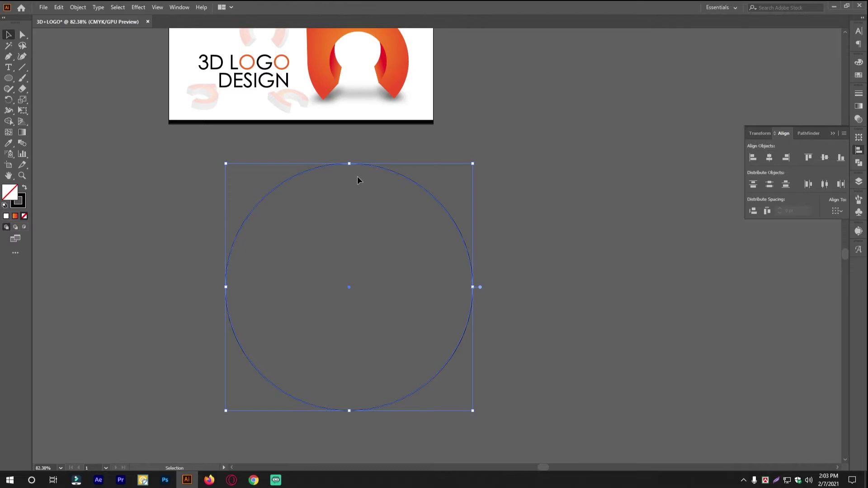
drag(350, 164, 450, 298)
click(361, 229)
key(ctrl+space)
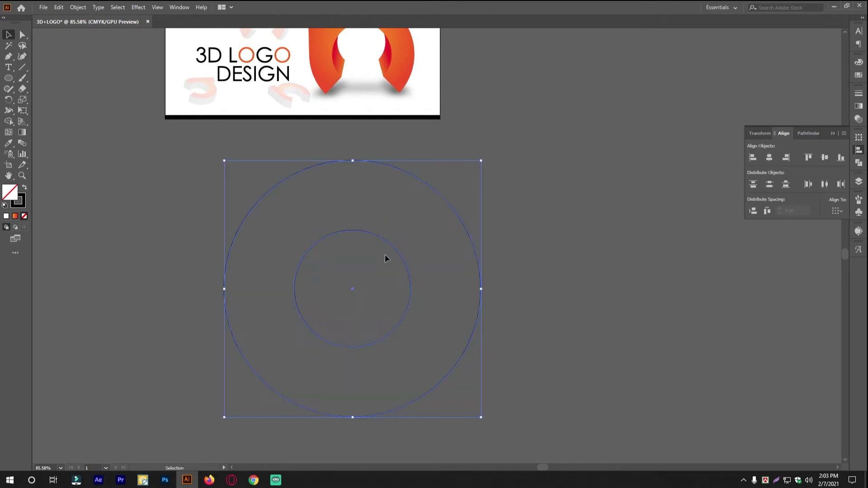
Combine the two concentric circles into a compound path and swap fill and stroke to make a solid black ring
right_click(367, 247)
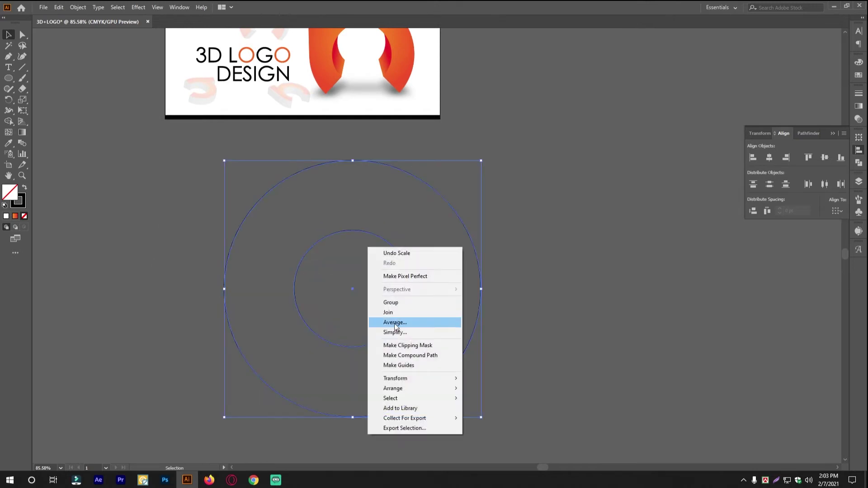
click(413, 355)
click(25, 189)
click(192, 231)
Draw a black rectangle over the ring's left side, from its horizontal midline upward and as wide as the ring's band
mouse_move(485, 254)
mouse_down()
mouse_move(349, 245)
mouse_move(466, 253)
mouse_move(284, 287)
mouse_move(446, 288)
mouse_up()
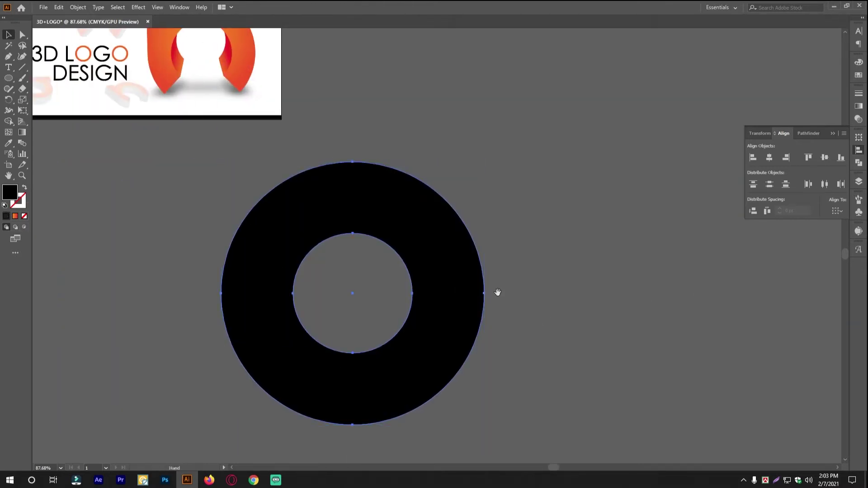
drag(517, 310, 434, 289)
drag(572, 270, 549, 283)
drag(418, 266, 376, 262)
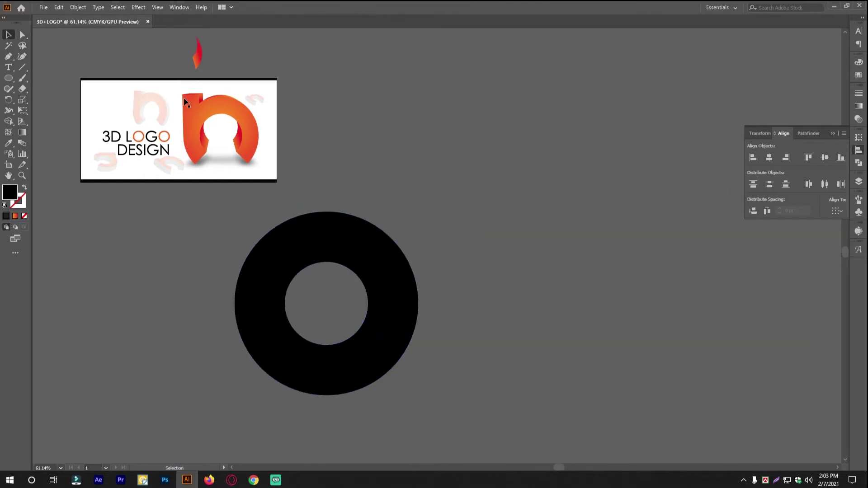
drag(8, 78, 40, 80)
click(196, 284)
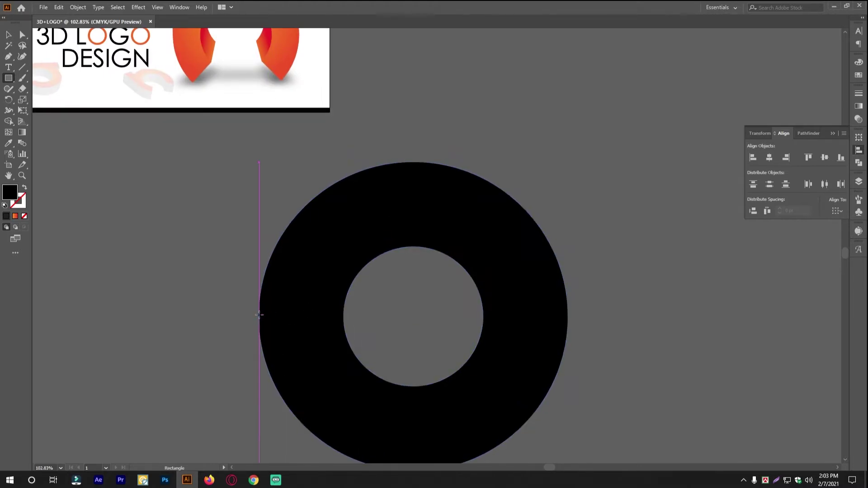
mouse_move(260, 317)
mouse_down()
mouse_move(344, 313)
mouse_move(344, 219)
mouse_up()
click(9, 35)
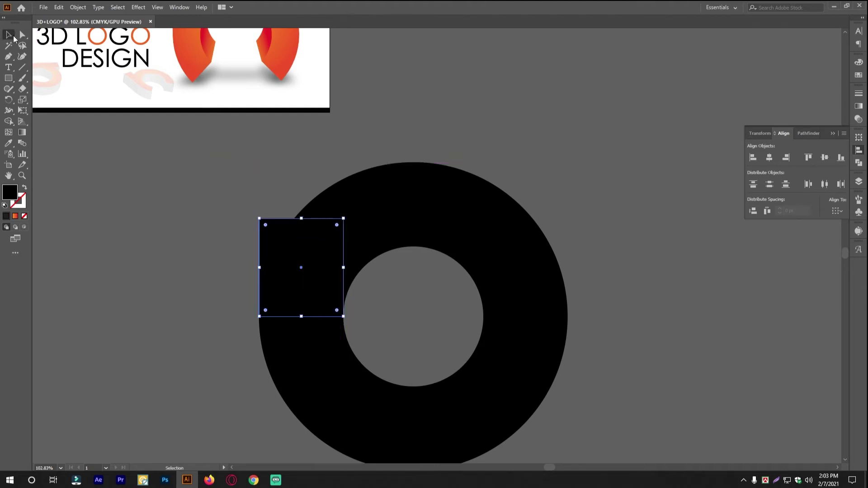
Extend the rectangle's upper edge slightly above the top of the ring to form the letter's stem
scroll(290, 339, up, 5)
drag(301, 327, 299, 246)
ctrl+alt+click(379, 236)
drag(561, 382, 358, 298)
drag(496, 341, 417, 307)
drag(333, 271, 397, 283)
drag(278, 232, 385, 324)
drag(341, 263, 381, 273)
click(382, 272)
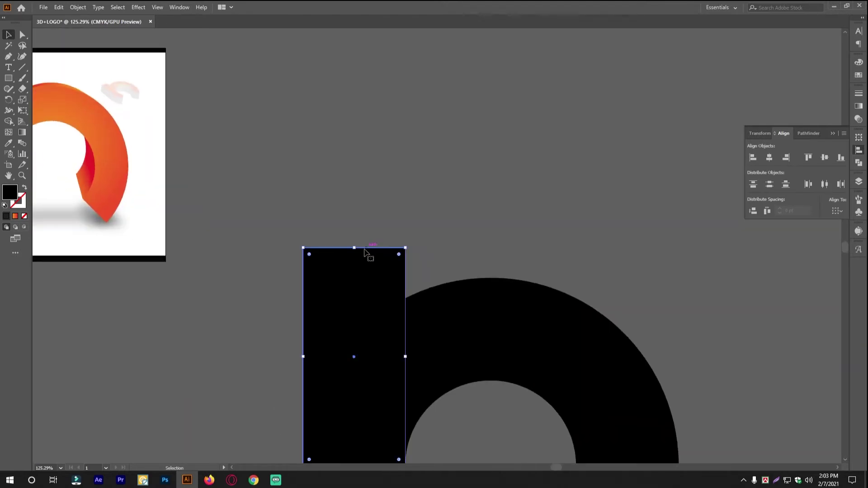
drag(355, 248, 355, 251)
click(509, 268)
drag(509, 268, 447, 254)
drag(505, 315, 427, 198)
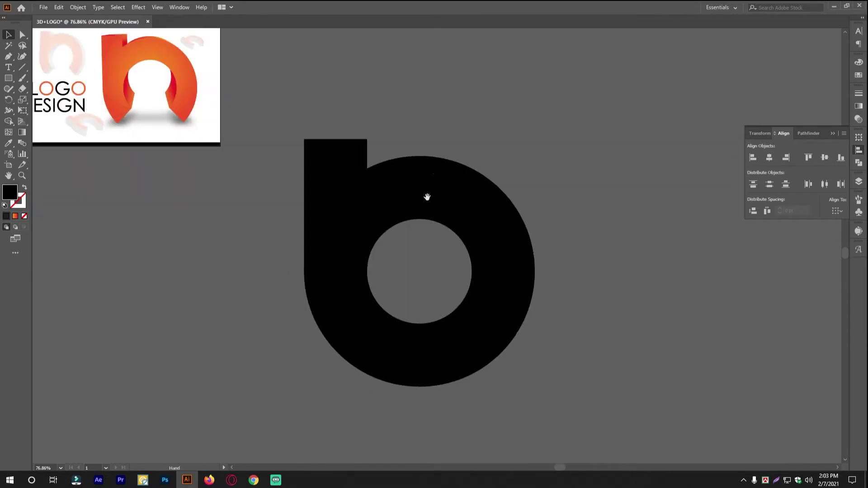
scroll(428, 197, down, 1)
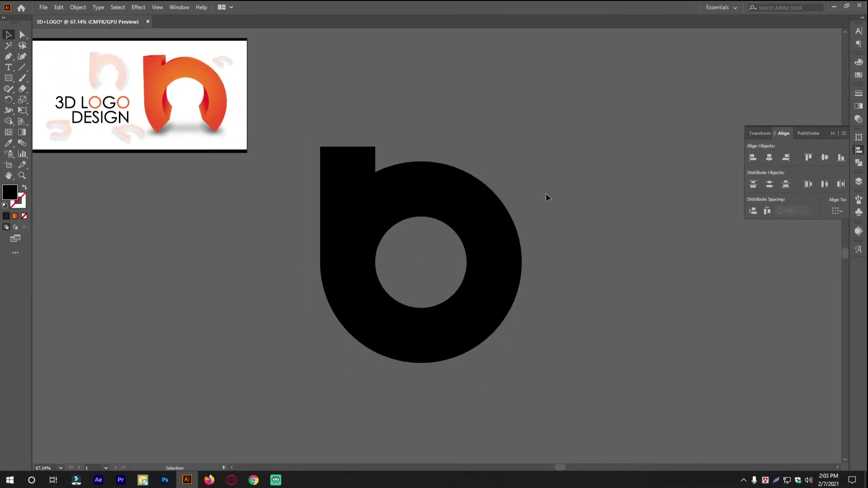
Draw a black square in the empty area to the lower left of the ring
click(7, 78)
drag(471, 283, 512, 165)
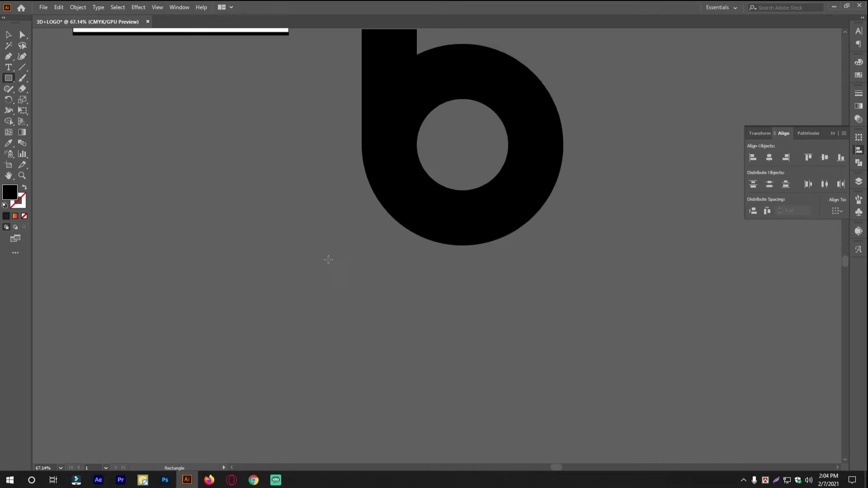
drag(172, 242, 264, 296)
click(8, 35)
drag(168, 150, 173, 189)
scroll(236, 218, up, 1)
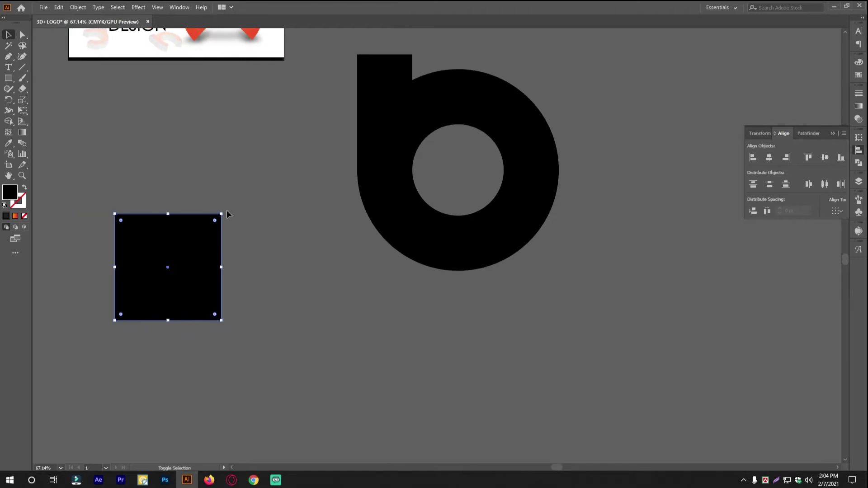
Rotate the square 45° into a diamond and move it to the lower right of the ring
drag(227, 211, 253, 322)
drag(224, 209, 350, 155)
scroll(432, 236, up, 4)
scroll(405, 159, down, 3)
key(ctrl+z)
click(594, 204)
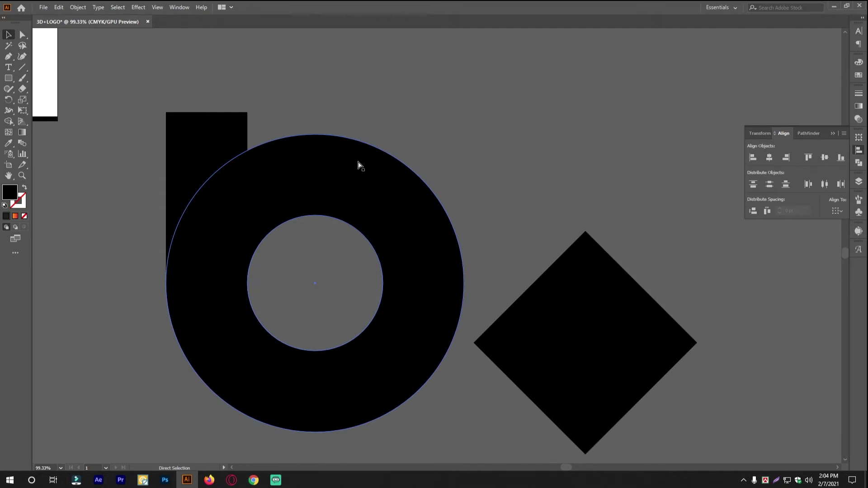
Show the rulers and place a vertical and a horizontal guide through the ring's centre
key(ctrl+r)
click(388, 58)
scroll(365, 300, up, 5)
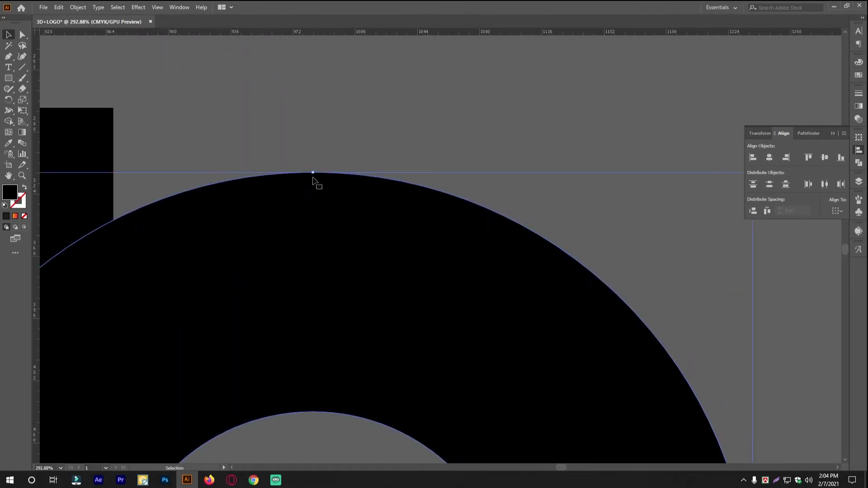
drag(36, 206, 312, 206)
drag(445, 245, 276, 115)
drag(343, 235, 516, 348)
click(386, 62)
drag(435, 142, 412, 204)
drag(524, 209, 324, 195)
drag(433, 208, 479, 208)
Move the diamond so its upper corner sits on the guides' intersection at the ring's centre
click(659, 258)
drag(658, 258, 386, 305)
key(ctrl+space)
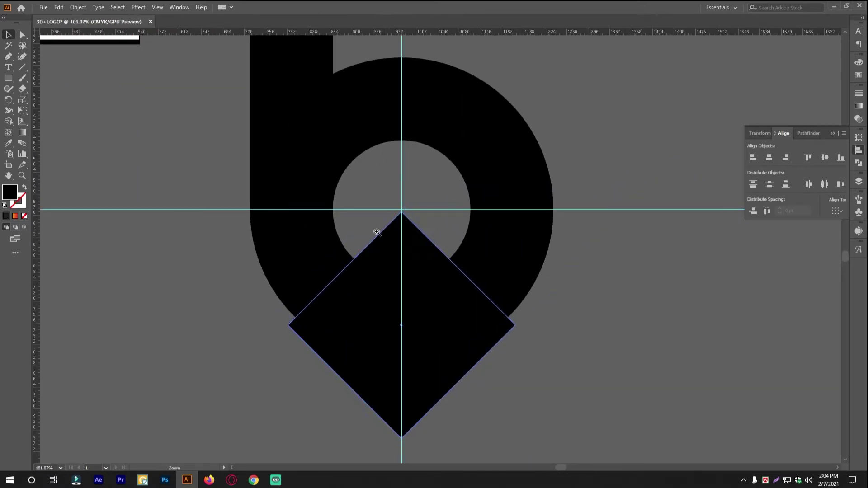
scroll(455, 335, up, 6)
drag(442, 290, 442, 279)
key(ctrl+space)
drag(579, 261, 420, 266)
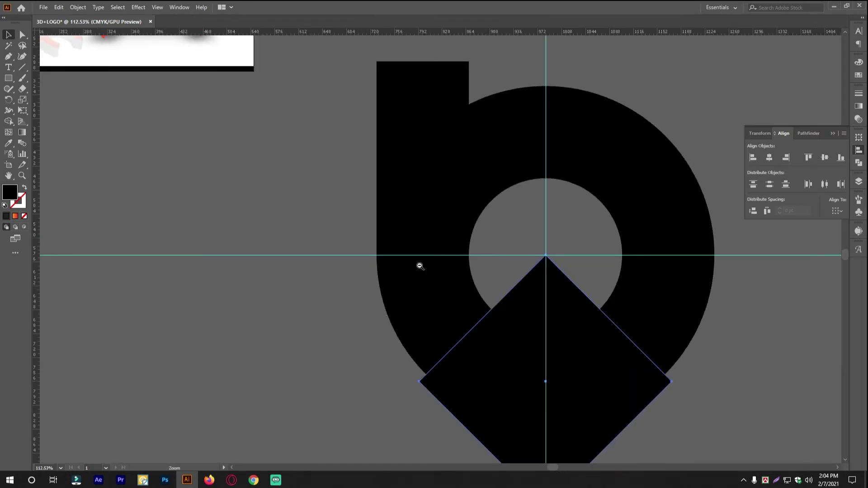
scroll(420, 266, down, 3)
Subtract the diamond from the ring with Minus Front to cut open its lower part
click(481, 285)
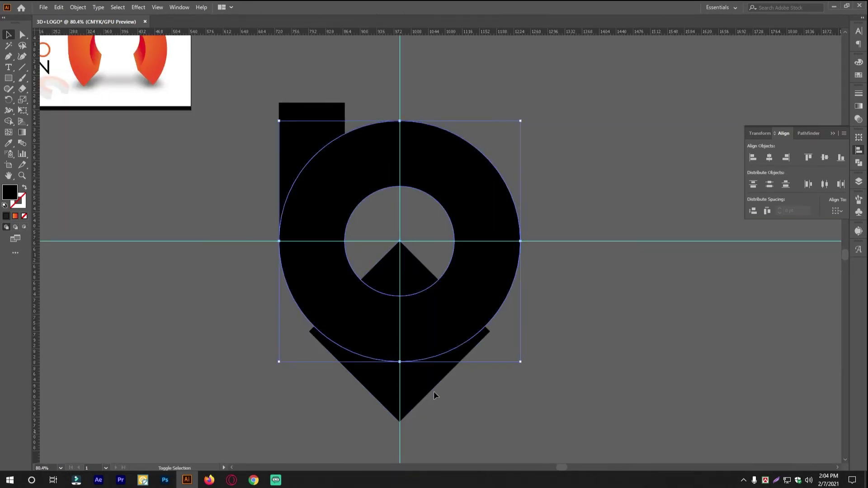
shift+click(417, 393)
click(563, 391)
scroll(476, 349, down, 3)
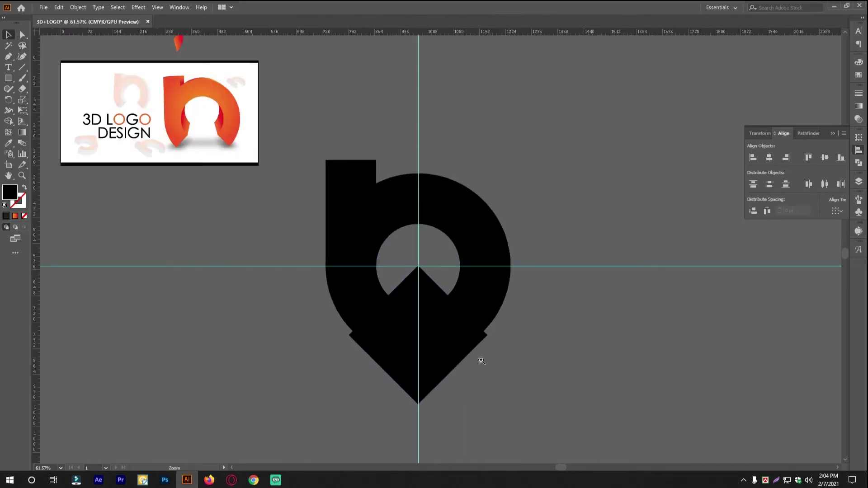
key(space)
drag(509, 389, 497, 328)
click(408, 335)
drag(405, 342, 406, 361)
shift+click(465, 246)
scroll(525, 248, down, 1)
key(space)
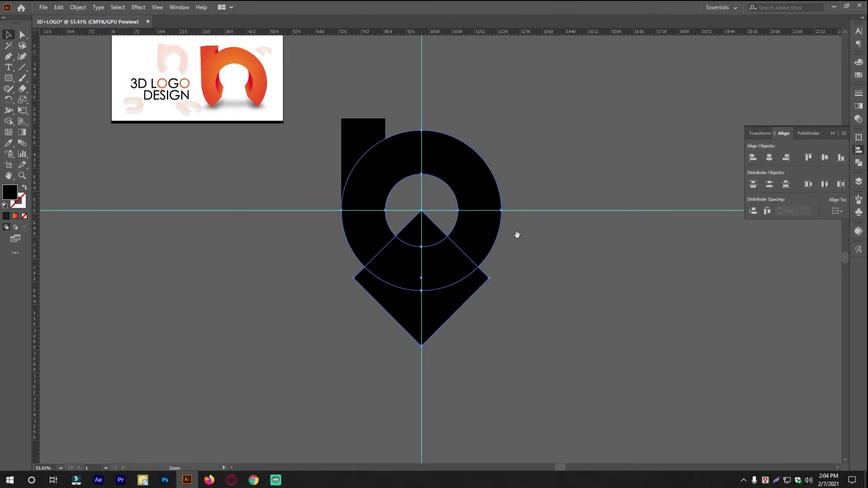
drag(509, 238, 481, 296)
scroll(502, 259, up, 2)
click(858, 163)
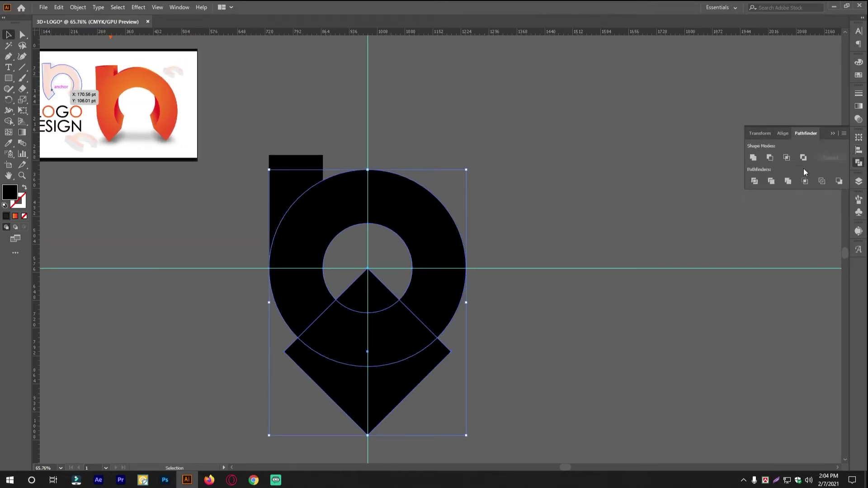
click(771, 158)
click(622, 365)
scroll(504, 317, down, 3)
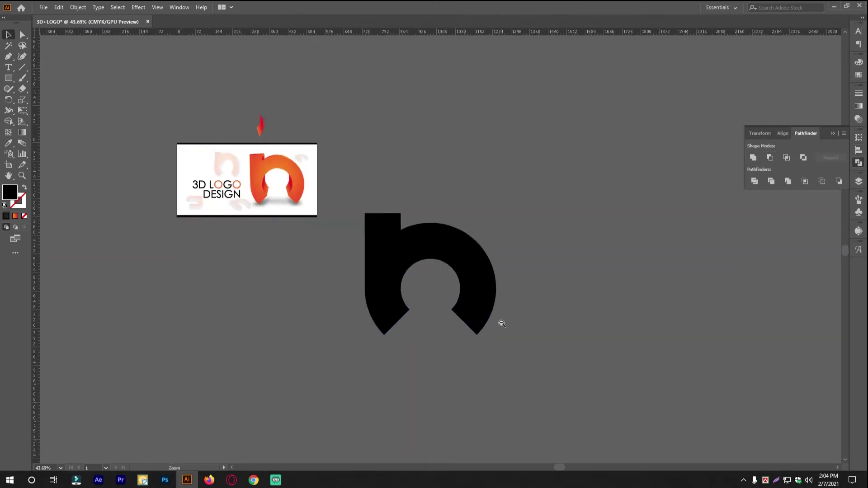
Delete the vertical and horizontal guides
scroll(509, 234, up, 3)
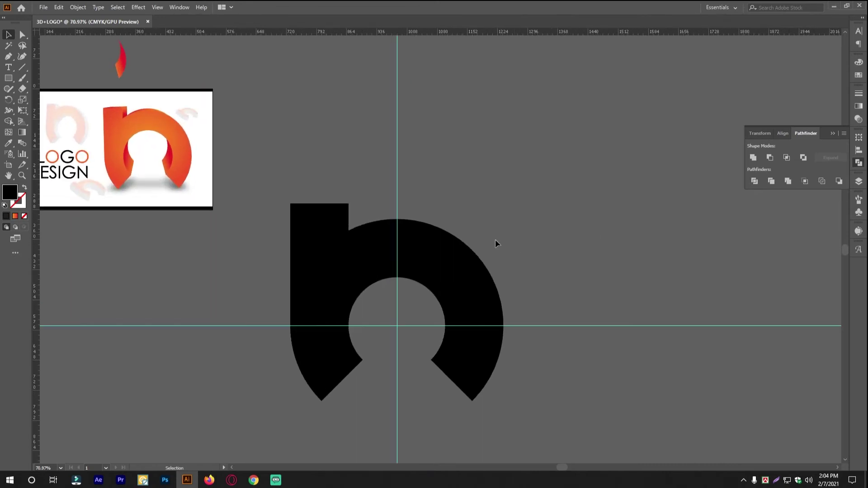
click(397, 137)
key(Delete)
click(580, 326)
key(Delete)
Unite the stem rectangle and the cut ring into a single letter n shape
drag(533, 398, 276, 193)
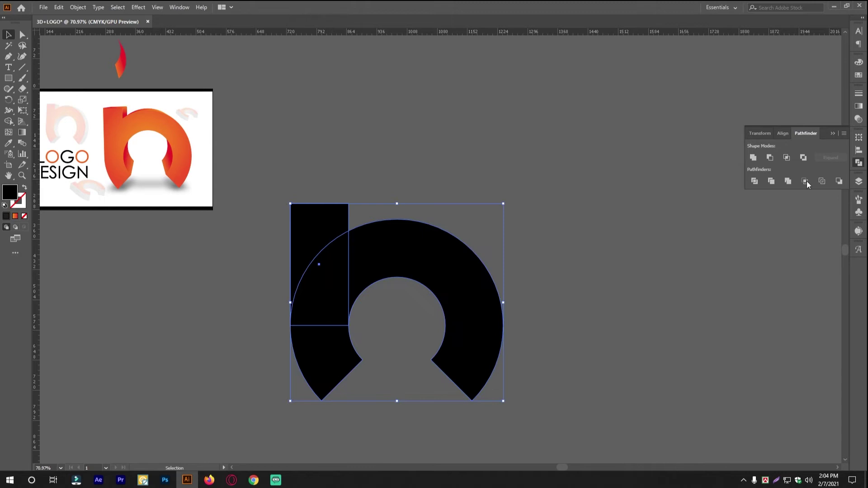
click(753, 157)
click(535, 163)
scroll(418, 244, down, 3)
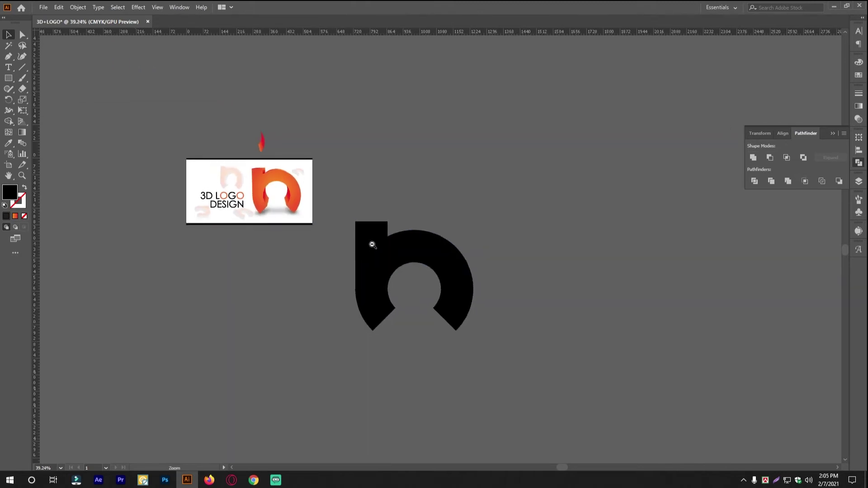
Scale the black n down to about half its size and place it to the right of the artboard
scroll(410, 244, up, 2)
drag(526, 240, 476, 237)
drag(341, 231, 350, 195)
drag(358, 208, 320, 154)
drag(209, 161, 253, 163)
drag(342, 174, 337, 197)
drag(463, 222, 419, 240)
mouse_move(420, 222)
mouse_down()
mouse_move(460, 222)
mouse_move(436, 223)
mouse_up()
click(582, 213)
scroll(244, 227, left, 2)
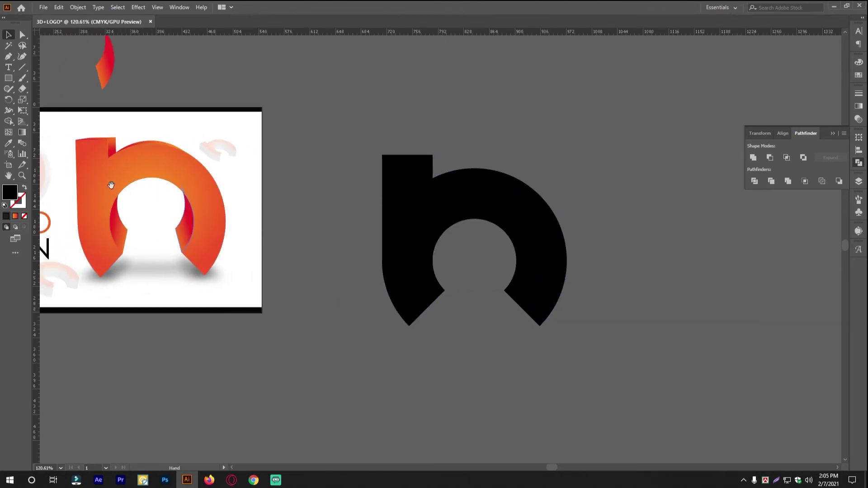
scroll(449, 201, down, 3)
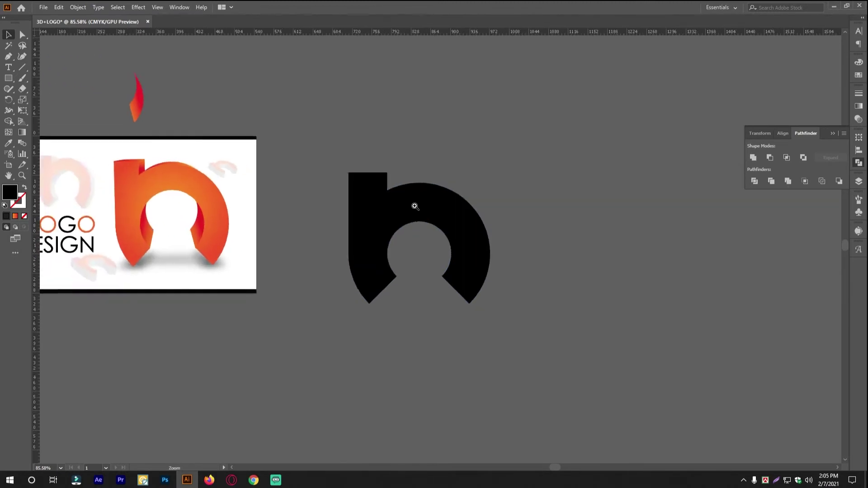
Start a 3D Extrude & Bevel effect on the black n with the preview enabled, keeping the artwork uncovered
click(421, 195)
scroll(436, 205, up, 4)
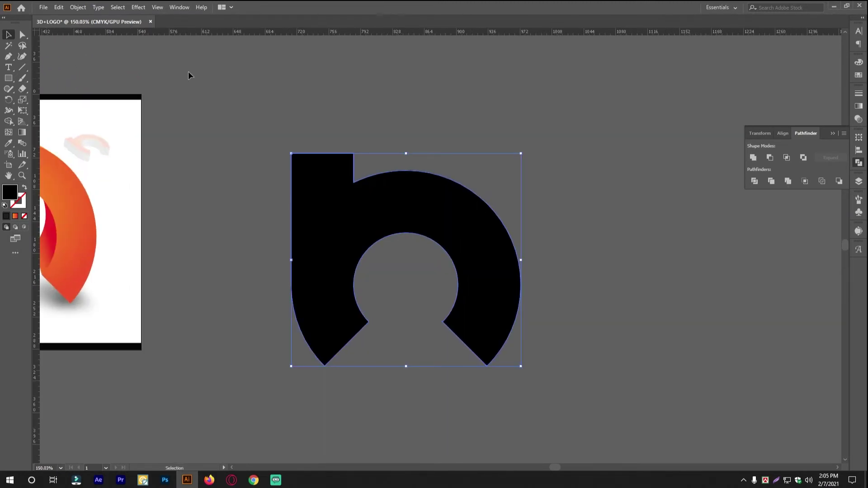
click(145, 7)
mouse_move(149, 61)
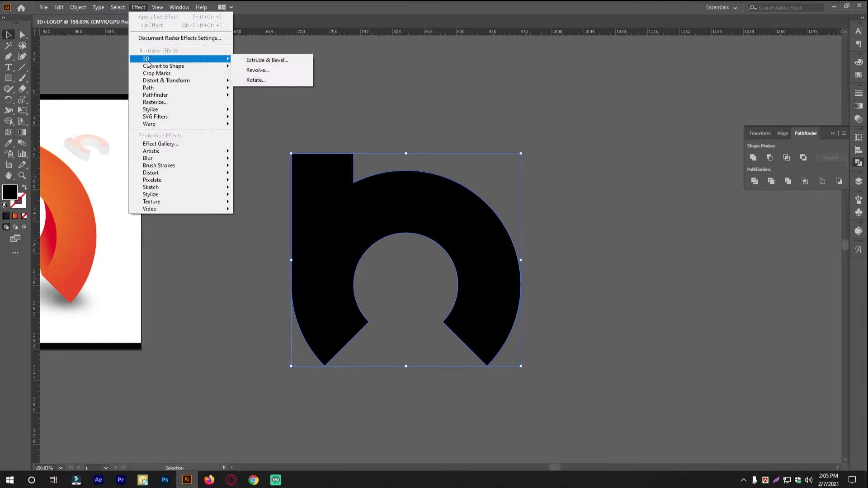
click(264, 62)
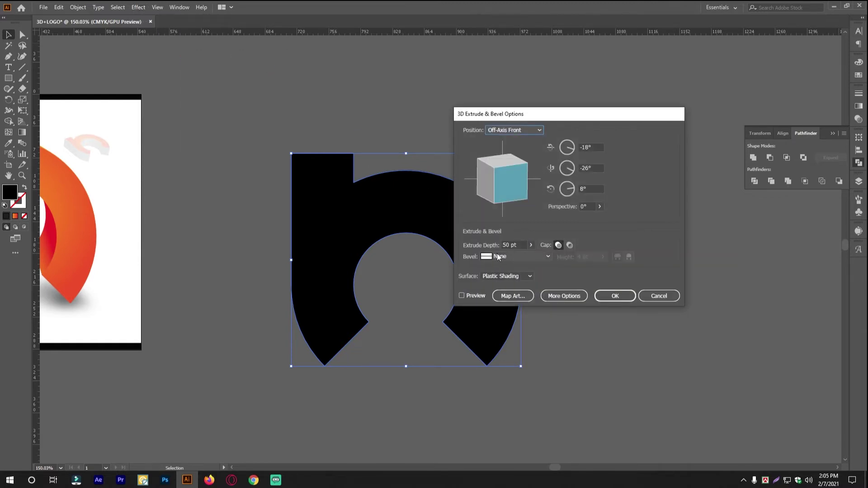
click(468, 296)
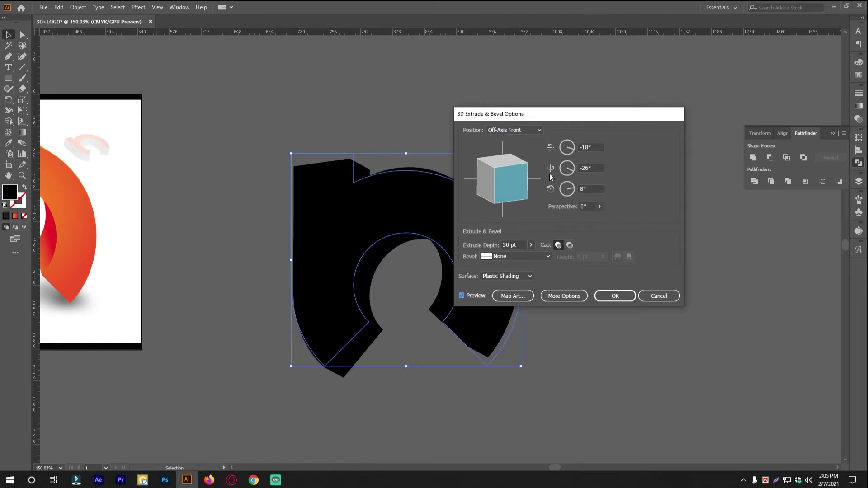
drag(553, 118, 627, 138)
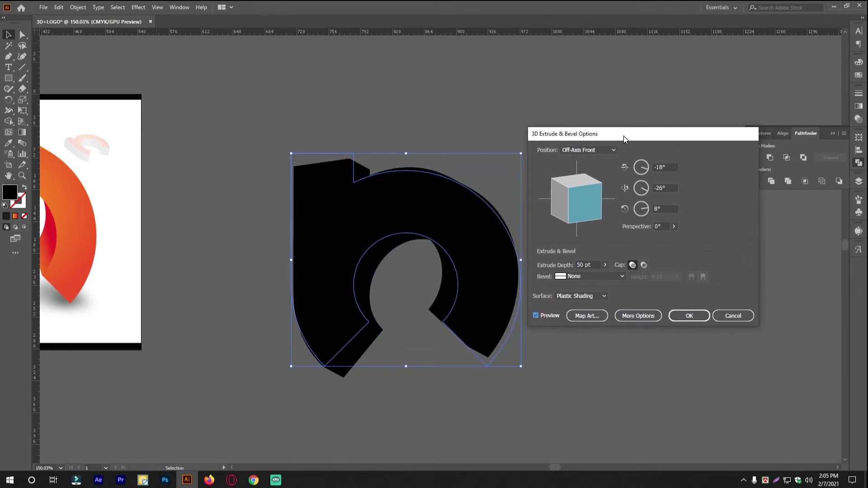
Set the extrusion's X, Y and Z rotation angles to 0°
click(653, 167)
click(664, 188)
click(665, 208)
click(673, 167)
text(0)
key(Tab)
text(0)
key(Tab)
text(0)
key(Tab)
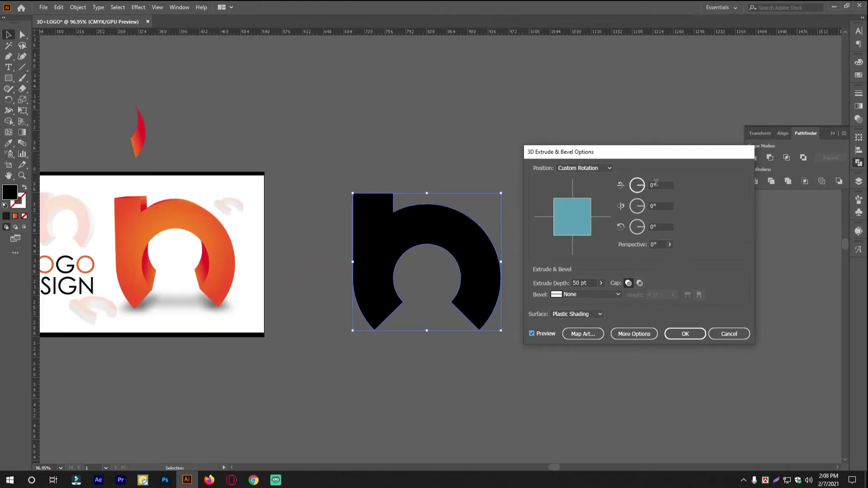
Set the extrusion's rotation around the X axis to -5°
click(656, 185)
key(Up)
key(Up)
key(Down)
key(Down)
key(Down)
key(Down)
key(Down)
key(Down)
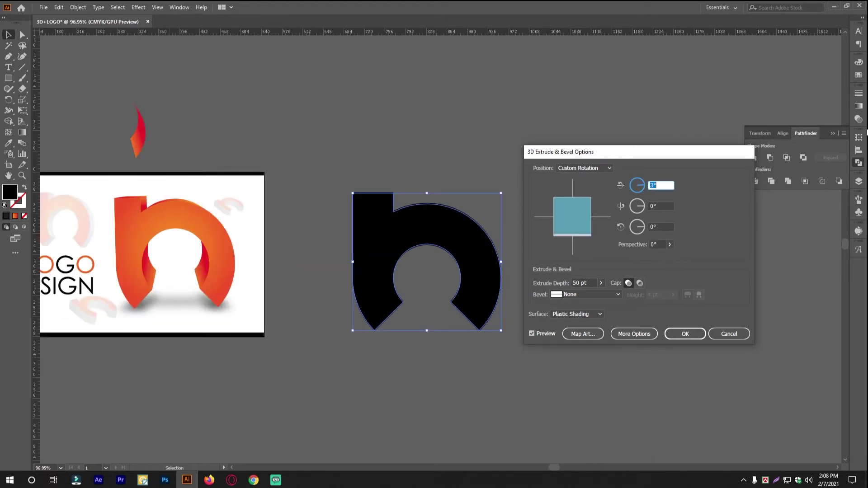
key(Down)
key(Down)
key(Down)
key(Down)
key(Down)
key(Down)
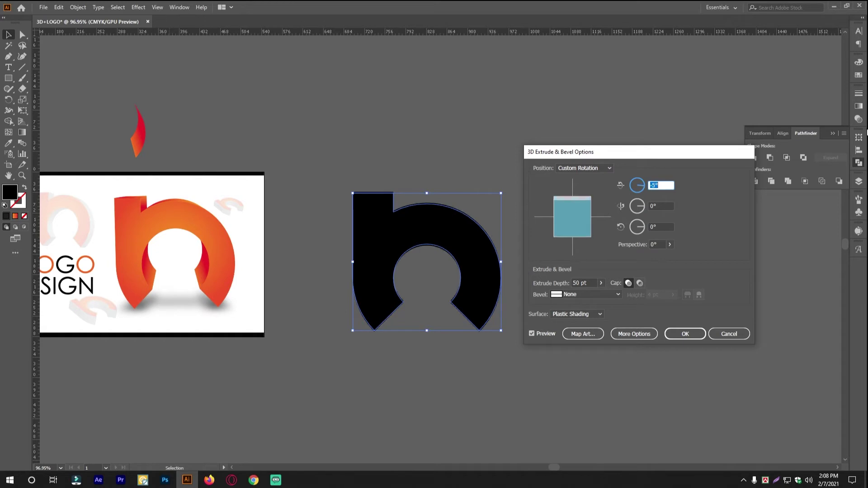
key(Up)
key(Up)
Set the extrusion's rotation around the Y axis to 2°
click(656, 207)
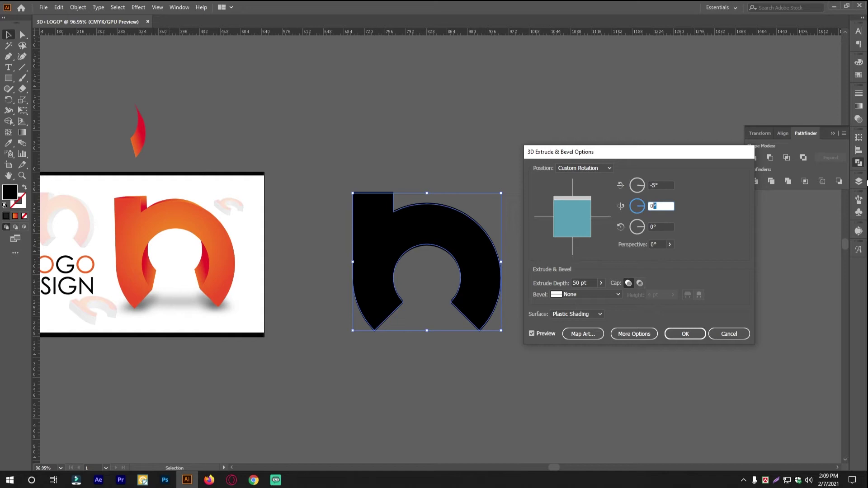
key(Up)
key(Up)
click(656, 225)
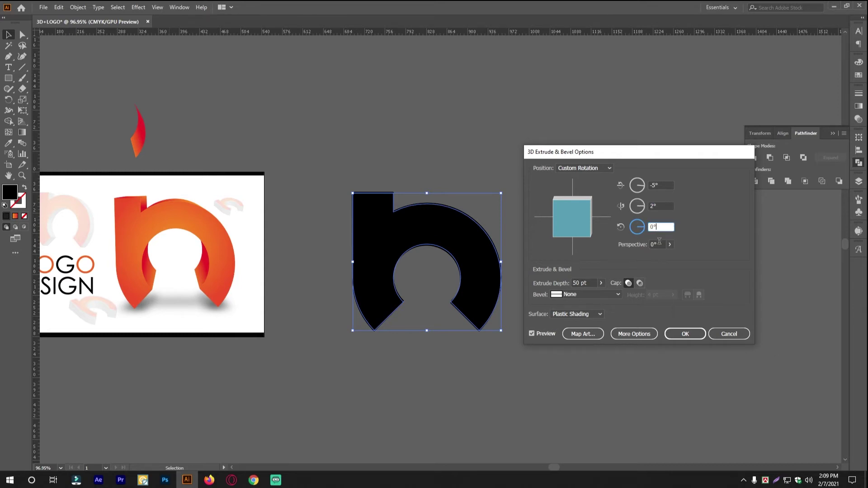
Raise the extrusion's perspective to 50°
click(657, 245)
key(Up)
key(Up)
key(Up)
key(Up)
key(Up)
key(Up)
key(Up)
key(Up)
key(Up)
key(Up)
key(Up)
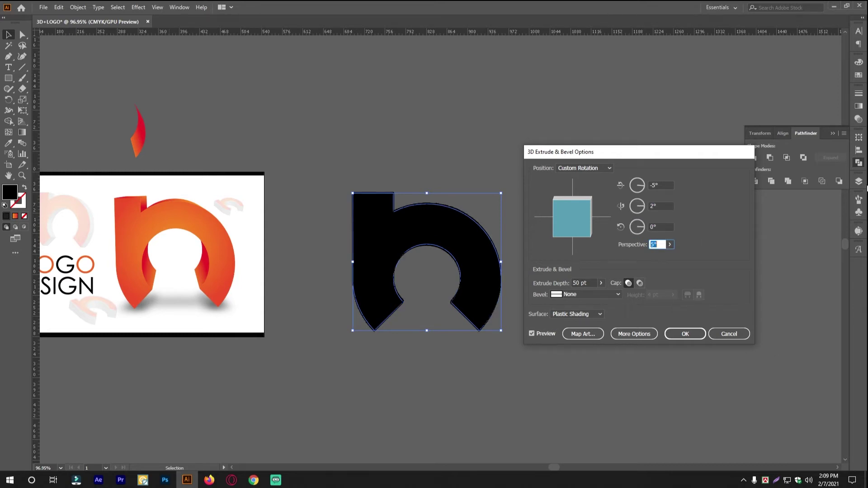
key(Up)
key(Up)
key(Up)
key(Up)
key(Up)
key(Up)
key(Up)
key(Up)
key(Up)
key(Up)
key(Up)
key(Up)
key(Up)
key(Up)
key(Up)
key(Up)
key(Up)
key(Up)
key(Up)
key(Up)
key(Up)
key(Up)
key(Up)
key(Up)
key(Up)
key(Up)
key(Up)
key(Up)
key(Up)
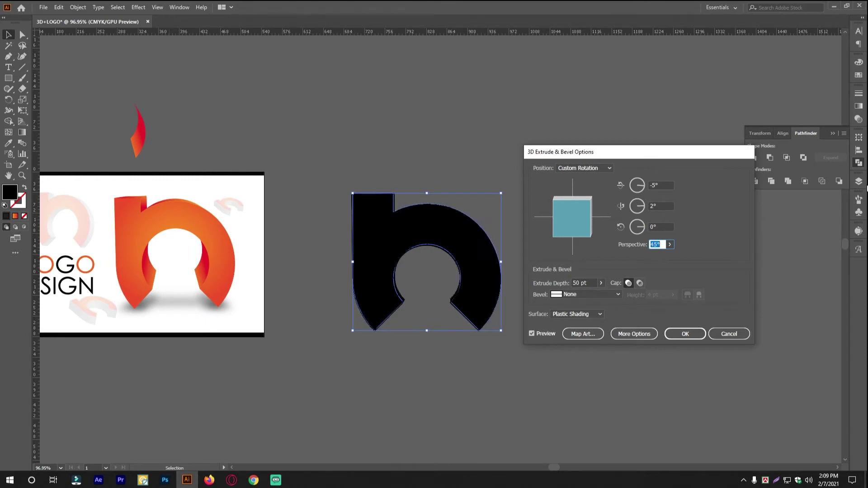
key(Up)
key(Up)
key(Up)
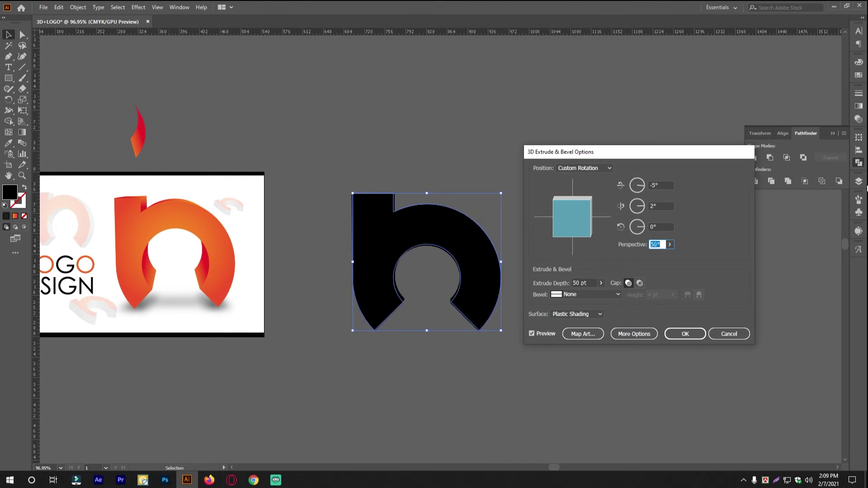
key(Up)
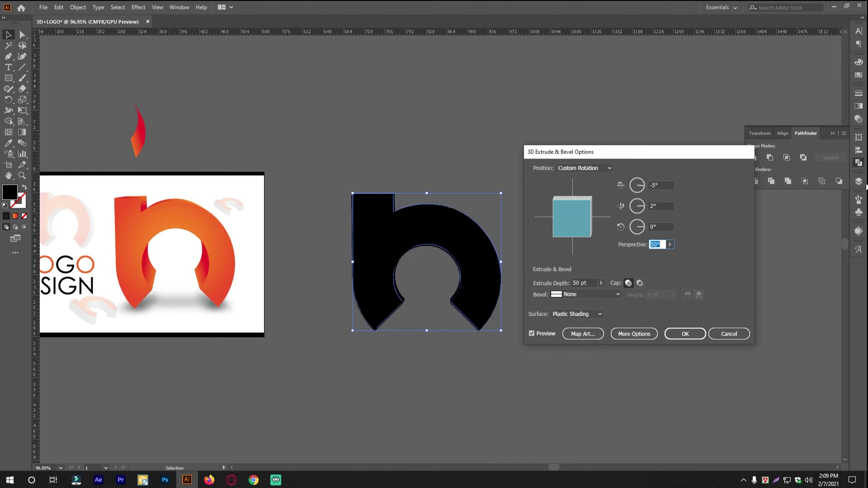
Set the extrude depth to 200 pt and apply the 3D Extrude & Bevel effect to the letter n
click(588, 283)
click(601, 283)
drag(567, 294, 572, 296)
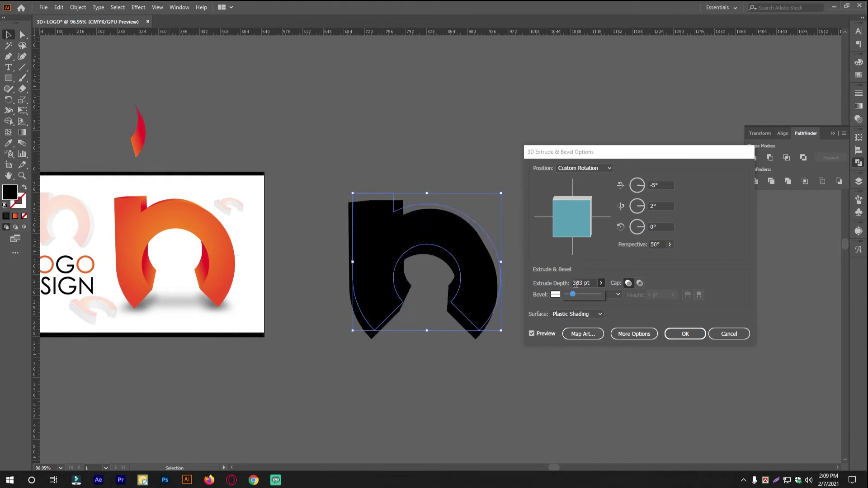
click(576, 284)
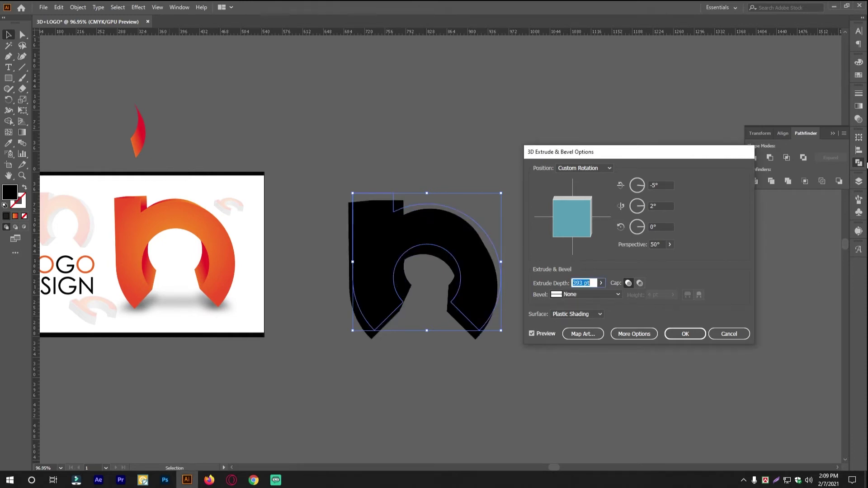
key(Up)
key(Up)
key(Up)
key(Up)
key(Up)
key(Up)
key(Up)
key(Up)
key(Up)
key(Down)
key(Down)
key(Down)
key(Down)
key(Down)
key(Down)
key(Down)
key(Down)
key(Down)
key(Down)
key(Down)
key(Down)
key(Down)
key(Down)
key(Down)
key(Down)
key(Down)
key(Down)
key(Down)
key(Down)
key(Down)
key(Down)
key(Down)
key(Down)
key(Down)
key(Down)
key(Down)
key(Down)
key(Down)
key(Down)
key(Down)
key(Down)
key(Down)
key(Down)
key(Down)
key(Down)
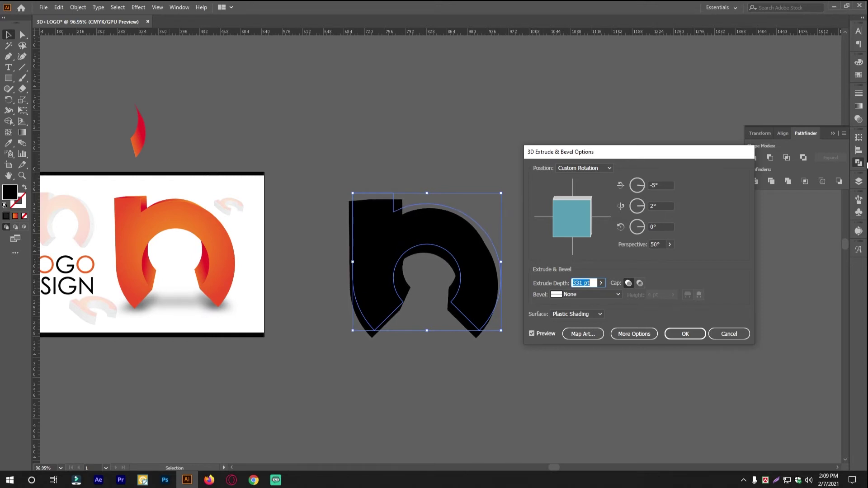
key(Down)
key(Down)
key(Down)
key(Down)
key(Down)
key(Down)
key(Down)
key(Down)
key(Down)
key(Down)
key(Down)
key(Down)
key(Down)
key(Down)
key(Down)
key(Down)
key(Down)
key(Down)
key(Down)
key(Down)
key(Down)
key(Down)
key(Down)
key(Down)
key(Down)
key(Down)
key(Down)
key(Down)
key(Down)
key(Down)
key(Down)
key(Down)
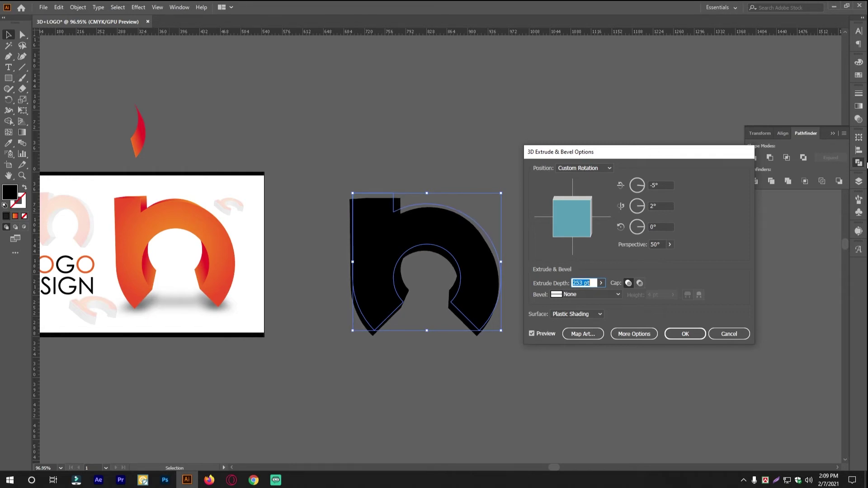
key(Down)
key(Down)
key(Down)
key(Down)
key(Down)
key(Down)
key(Down)
key(Down)
key(Down)
key(Down)
key(Down)
key(Down)
key(Down)
key(Down)
key(Down)
key(Down)
key(Down)
key(Down)
key(Down)
key(Down)
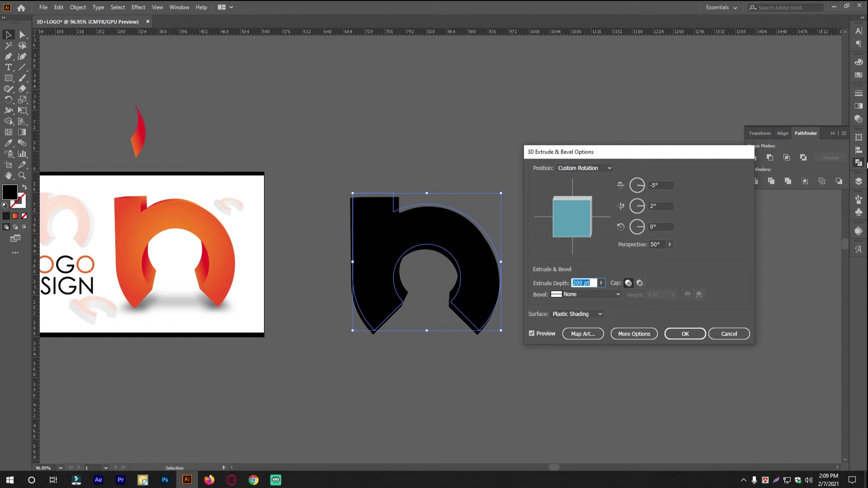
click(690, 334)
Expand the appearance of the extruded letter n
key(ctrl+space)
drag(434, 221, 523, 247)
drag(523, 247, 504, 209)
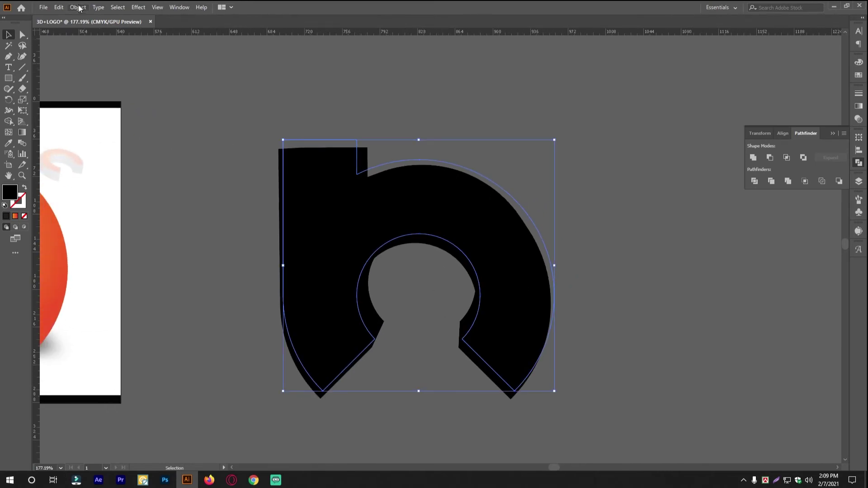
click(79, 9)
click(116, 119)
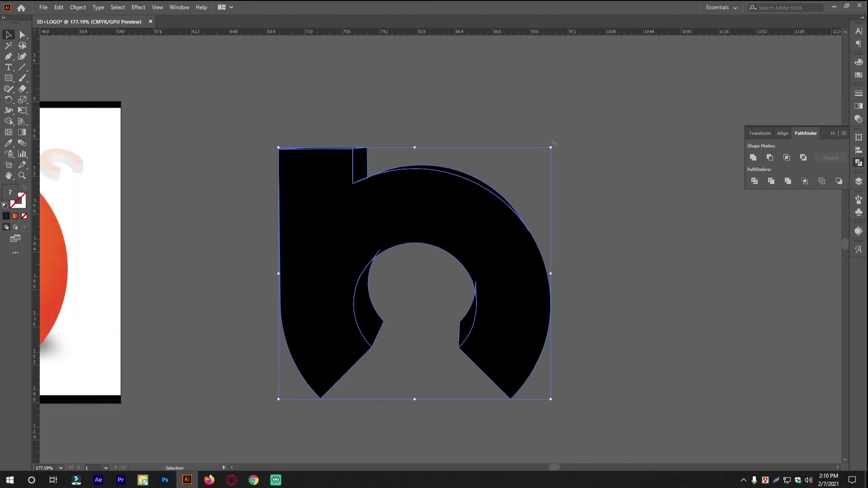
Run Expand on the letter n artwork to break it down into editable paths
scroll(380, 176, up, 2)
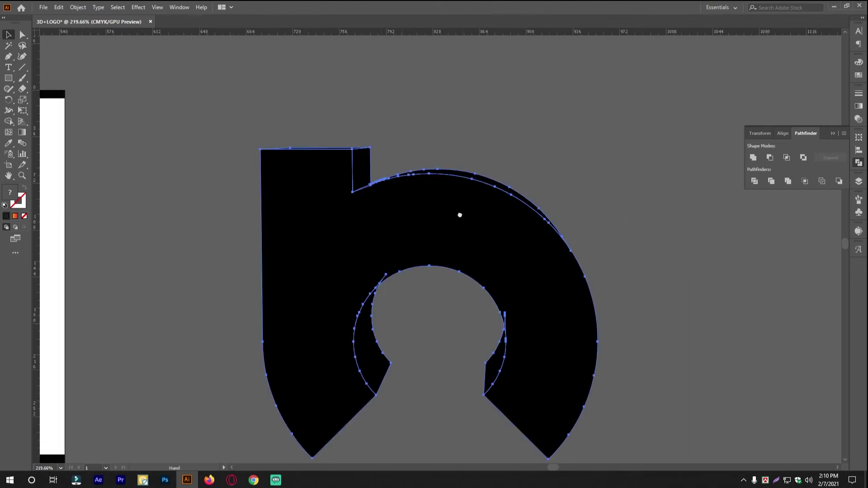
scroll(460, 215, down, 2)
click(77, 7)
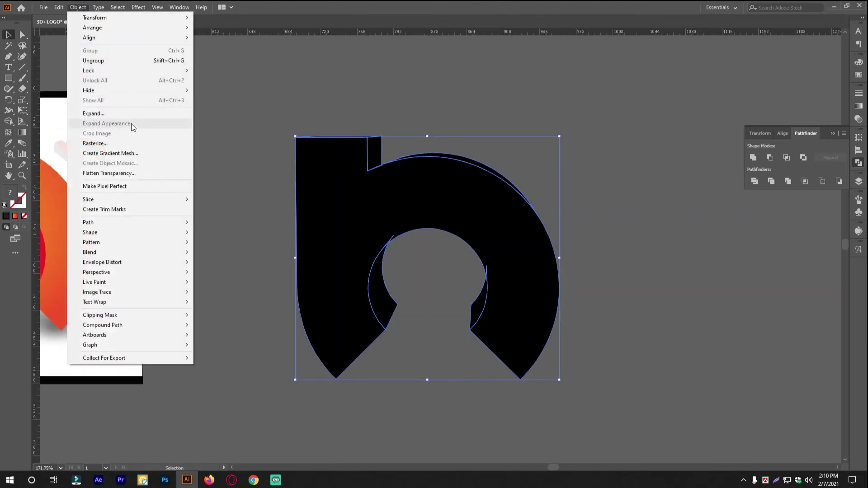
click(106, 115)
click(79, 7)
click(106, 116)
click(83, 6)
click(91, 117)
Ungroup the expanded letter n until its front face and side pieces are separate objects
mouse_move(525, 202)
mouse_down()
mouse_move(451, 181)
mouse_move(525, 185)
mouse_move(514, 205)
mouse_up()
drag(471, 196, 515, 188)
mouse_move(482, 184)
mouse_down()
mouse_move(425, 184)
mouse_move(478, 182)
mouse_up()
right_click(454, 168)
click(473, 244)
key(a)
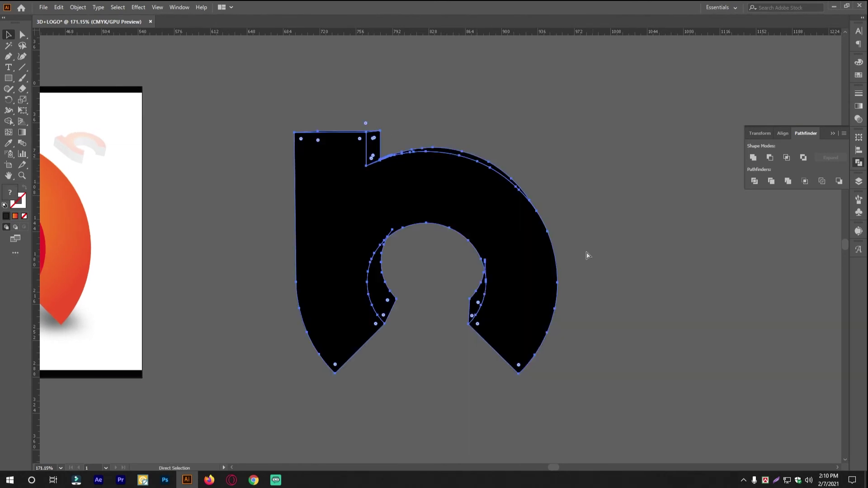
right_click(414, 146)
click(440, 222)
Try moving individual pieces of the letter n away from the rest, and undo each move
drag(535, 223, 696, 285)
key(ctrl+z)
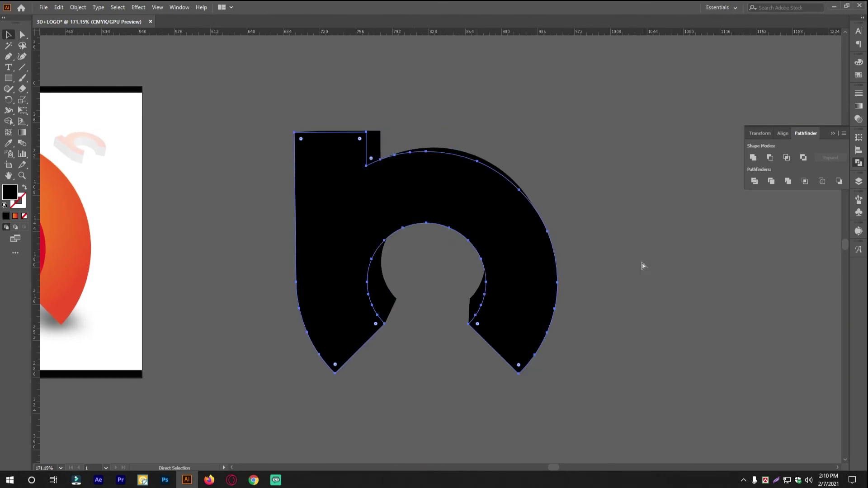
scroll(432, 215, down, 2)
key(ctrl+z)
drag(492, 253, 458, 253)
key(ctrl+z)
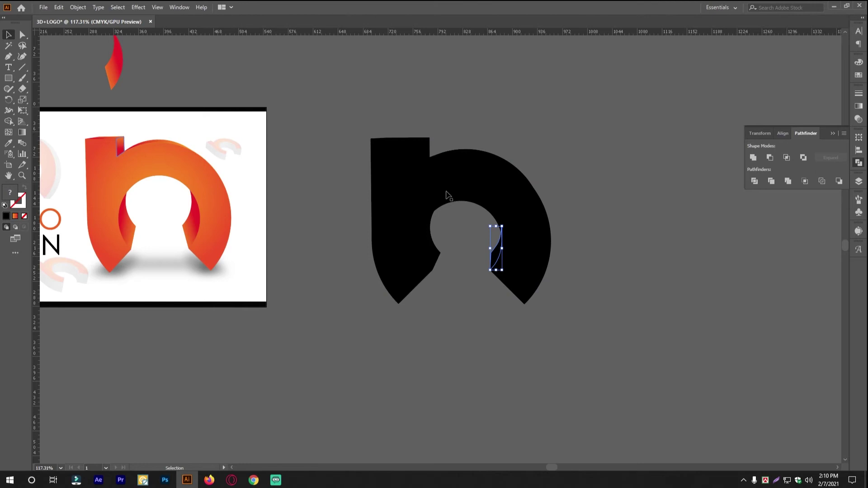
scroll(464, 225, up, 2)
drag(512, 220, 536, 292)
key(ctrl+z)
click(669, 243)
drag(508, 168, 550, 233)
key(ctrl+z)
Fill the letter's front face with the orange-to-red gradient sampled from the flame shape above the artboard
click(9, 144)
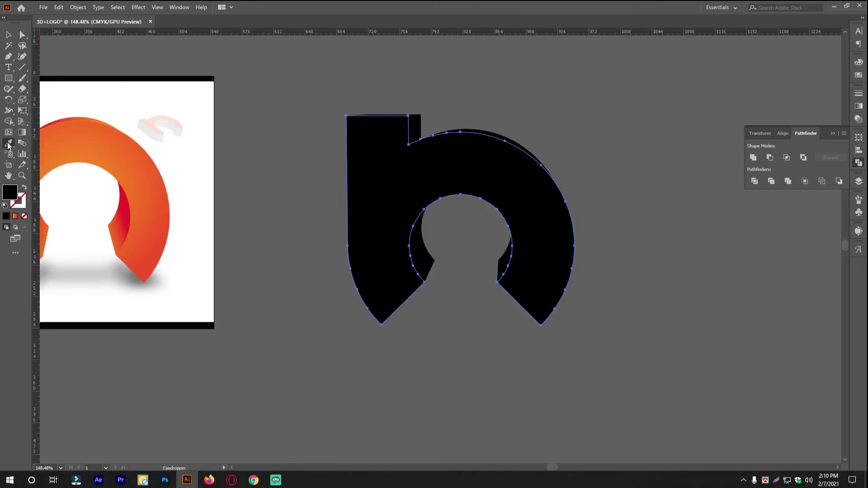
drag(67, 68, 342, 159)
click(300, 108)
drag(597, 209, 335, 155)
scroll(500, 212, up, 1)
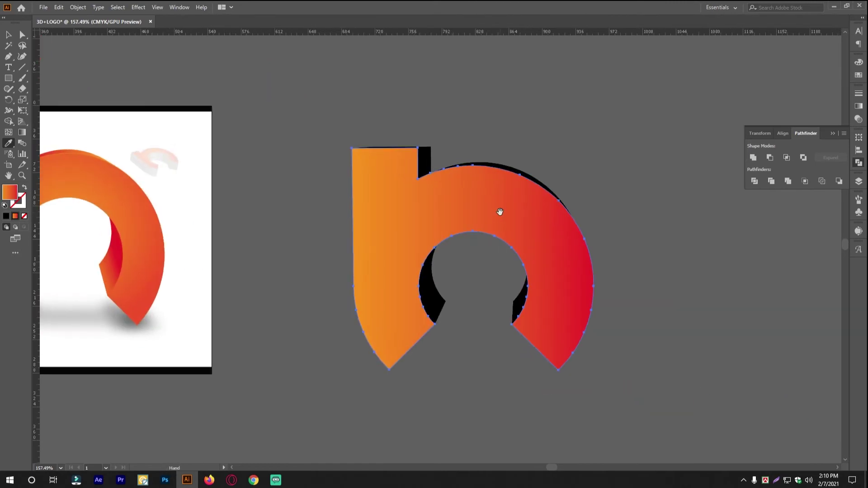
Change the front face's gradient type to radial
drag(499, 212, 461, 186)
key(v)
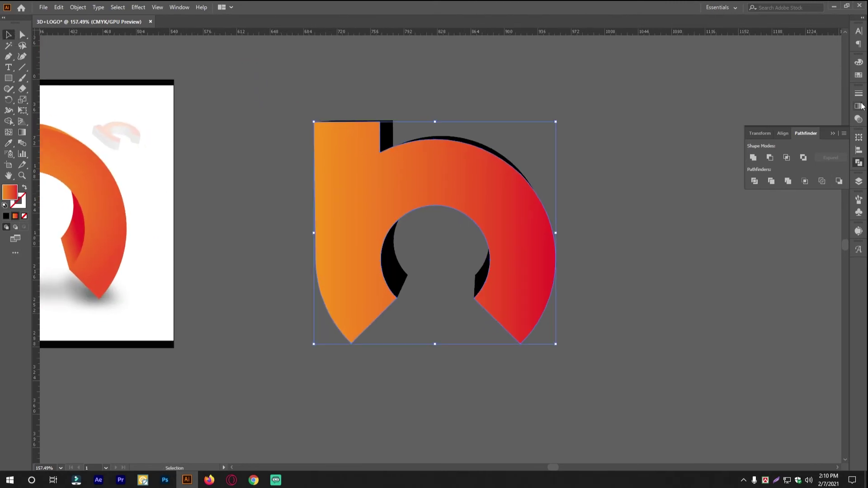
click(858, 106)
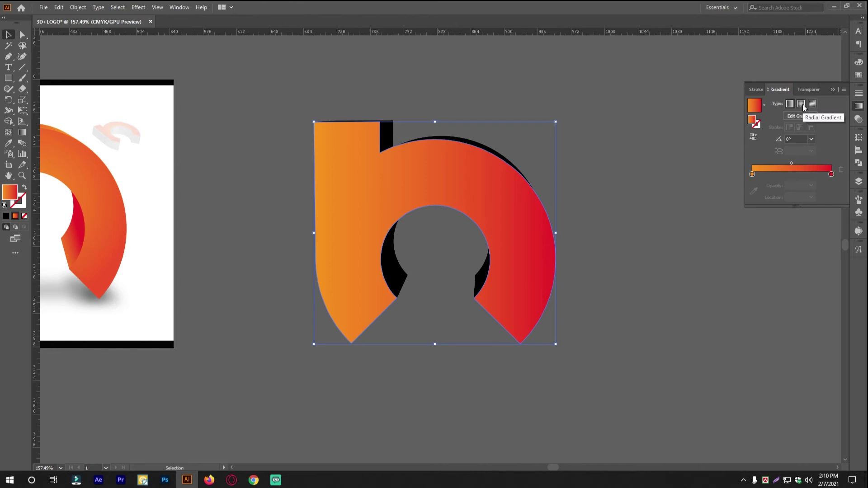
click(800, 104)
drag(472, 234, 481, 235)
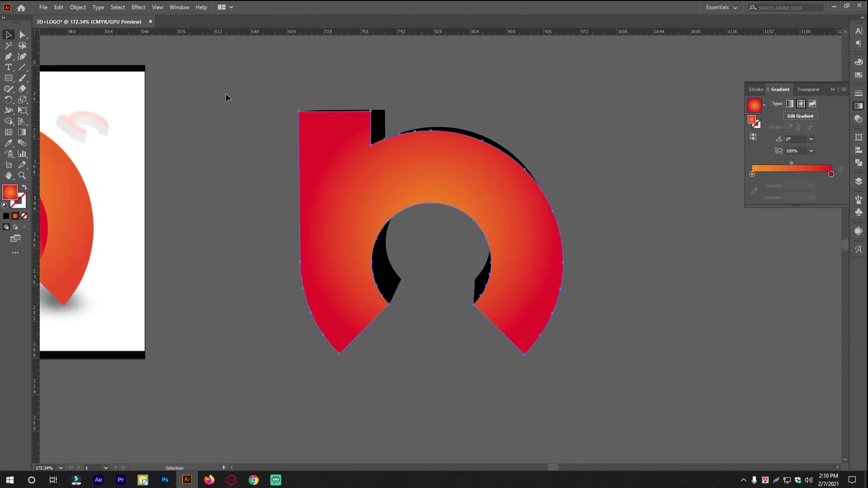
Try different radial gradient spreads from the letter's round opening outward across the front face
click(22, 132)
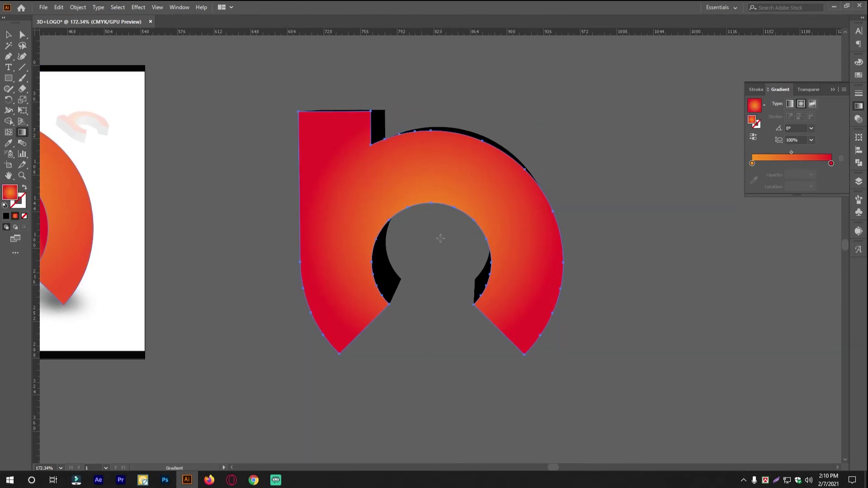
drag(635, 248, 672, 247)
drag(435, 228, 566, 233)
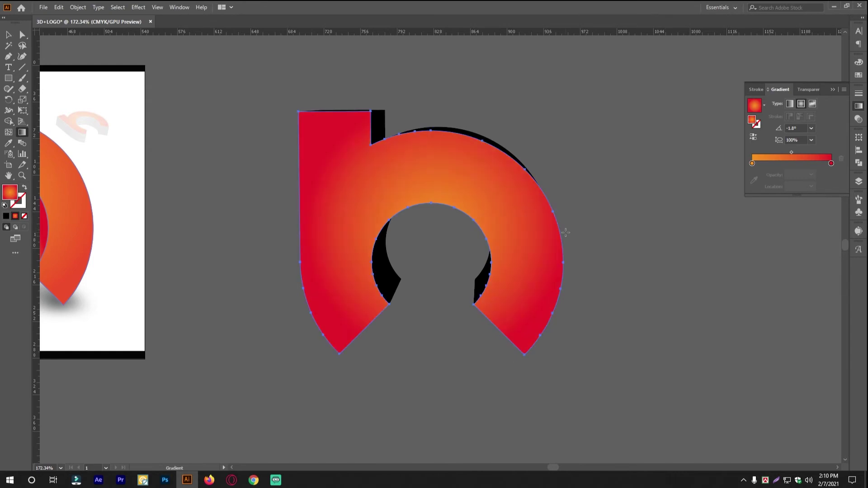
drag(411, 243, 674, 243)
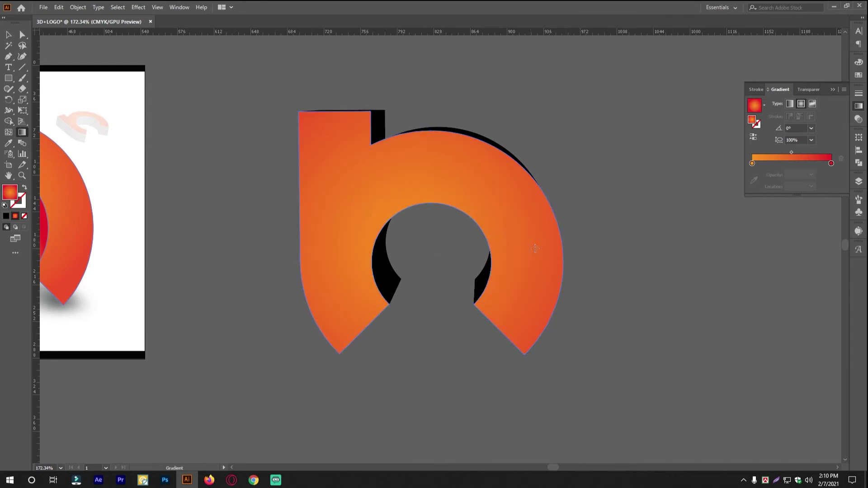
drag(431, 257, 676, 245)
drag(588, 248, 589, 248)
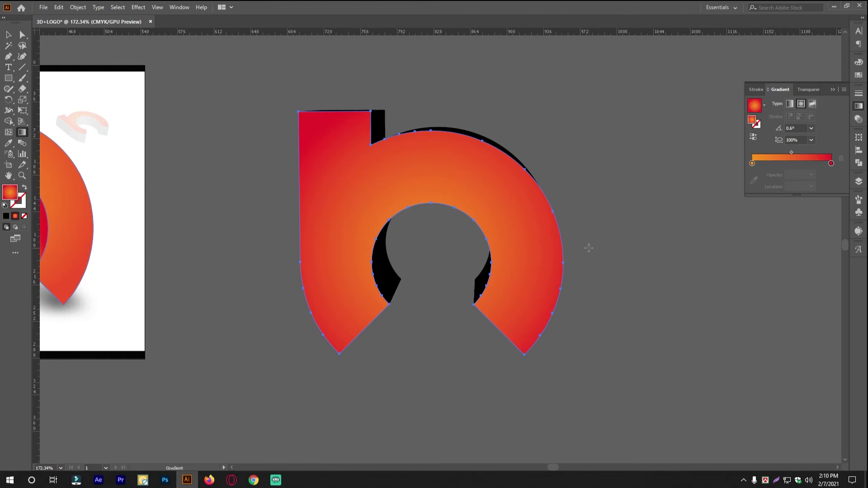
Redraw the front face's radial gradient from the centre of the round opening to well beyond its outer edge, at an angle of -1.5°
click(9, 36)
click(217, 117)
drag(468, 190, 524, 197)
scroll(540, 175, down, 2)
scroll(514, 181, up, 1)
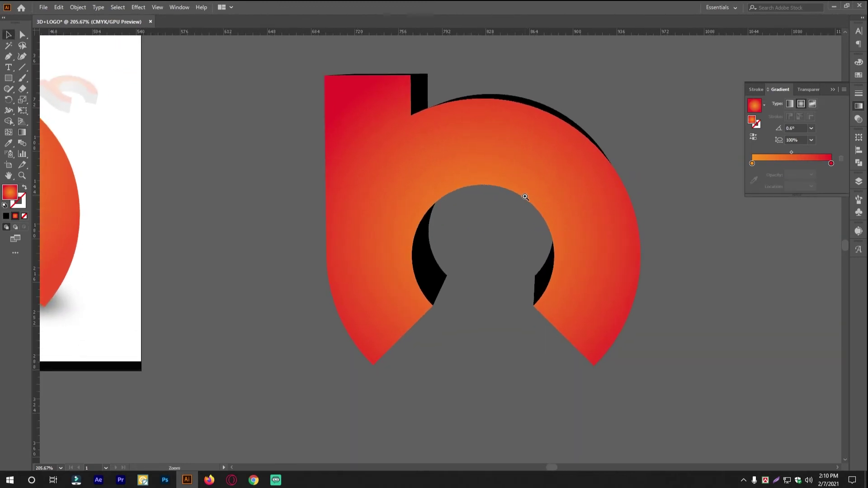
click(533, 144)
key(g)
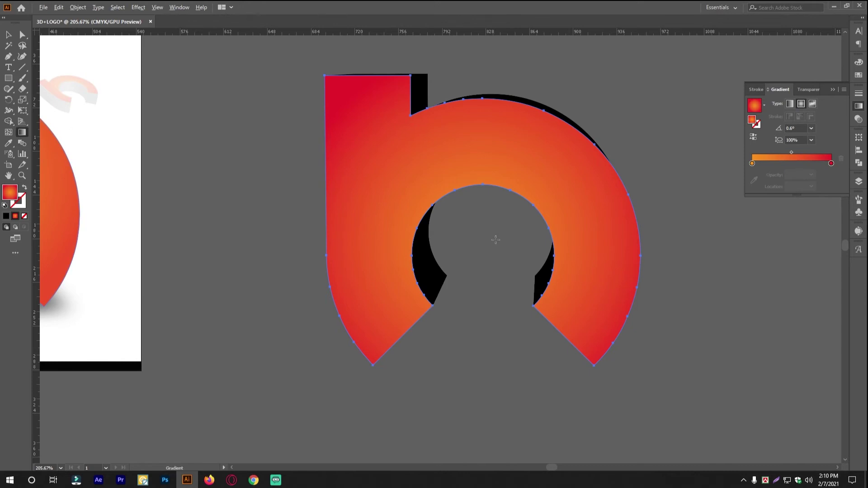
drag(672, 232, 672, 232)
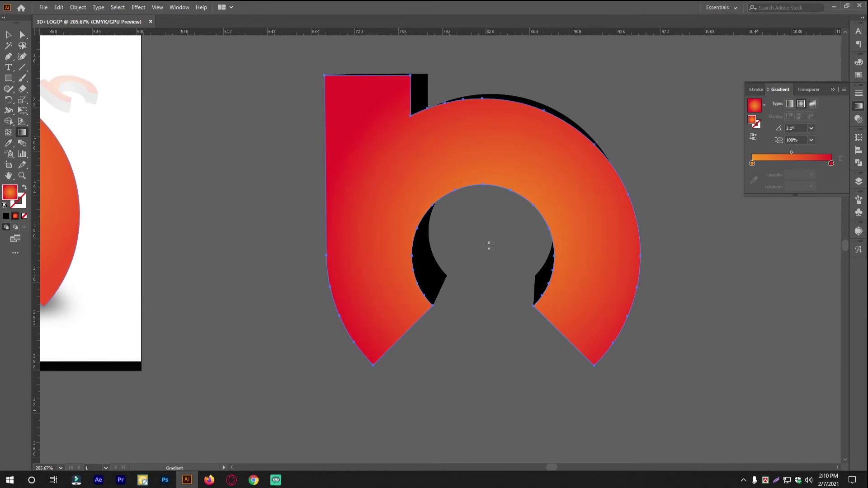
drag(769, 253, 796, 254)
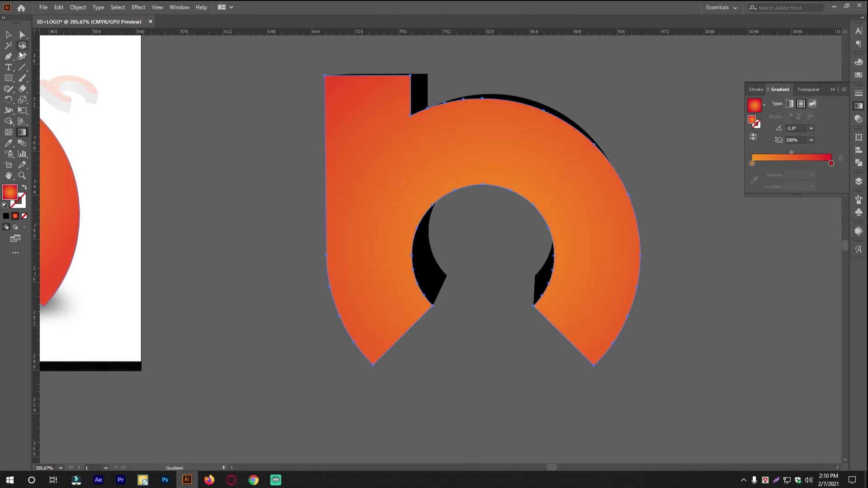
Fill the thin top face of the letter's stem with the orange-to-red gradient sampled from the front face
click(8, 35)
drag(409, 164, 445, 211)
key(ctrl+z)
click(445, 217)
click(410, 157)
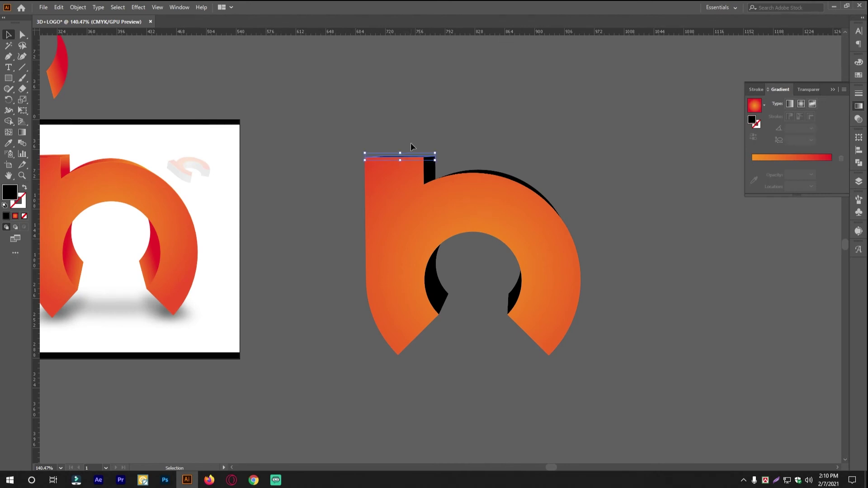
drag(422, 188, 535, 200)
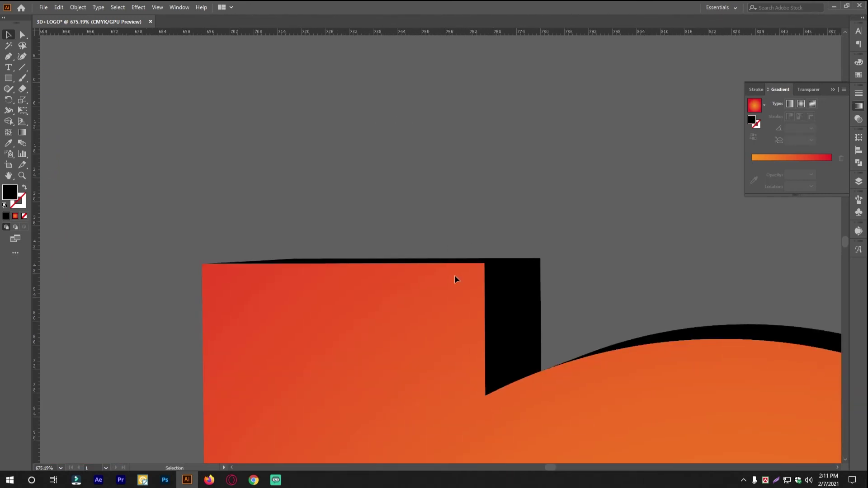
drag(448, 264, 461, 122)
key(ctrl+z)
key(i)
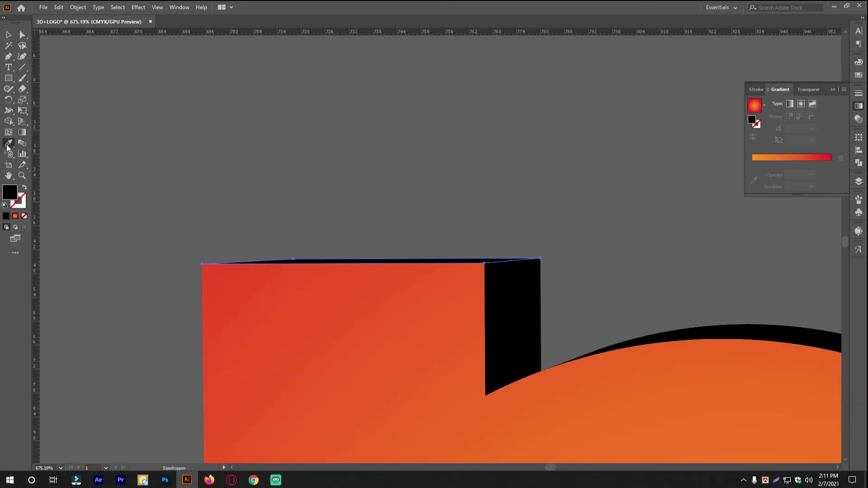
click(260, 266)
Redraw the stem top face's radial gradient across its width at 173.7° and reverse its colours
click(22, 132)
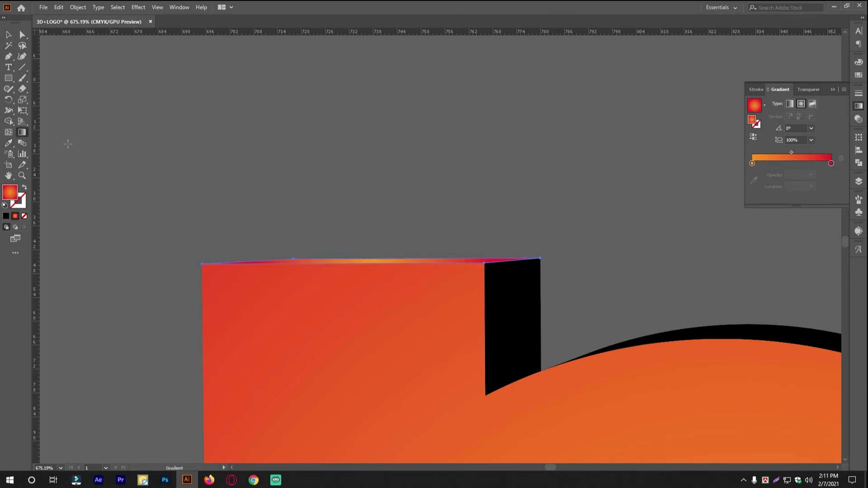
drag(501, 254, 141, 224)
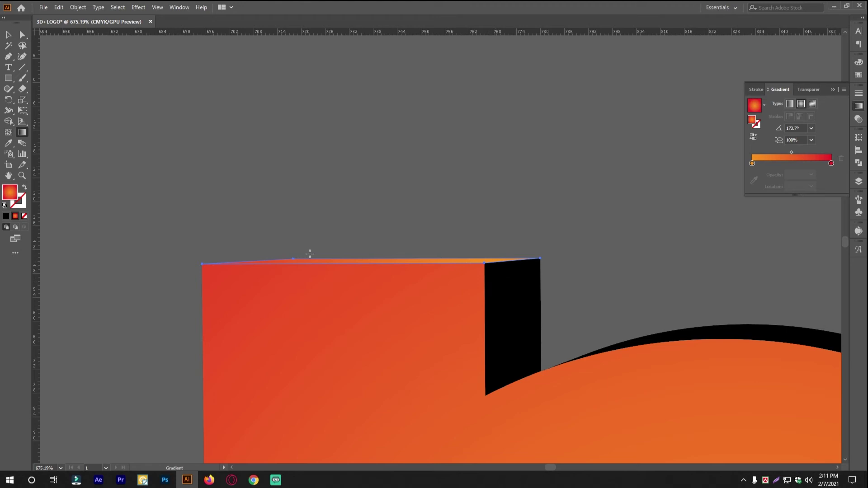
click(753, 140)
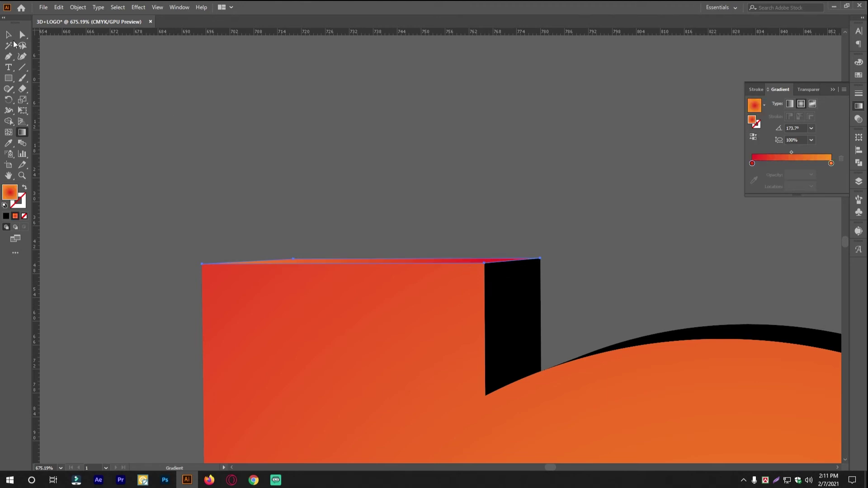
key(v)
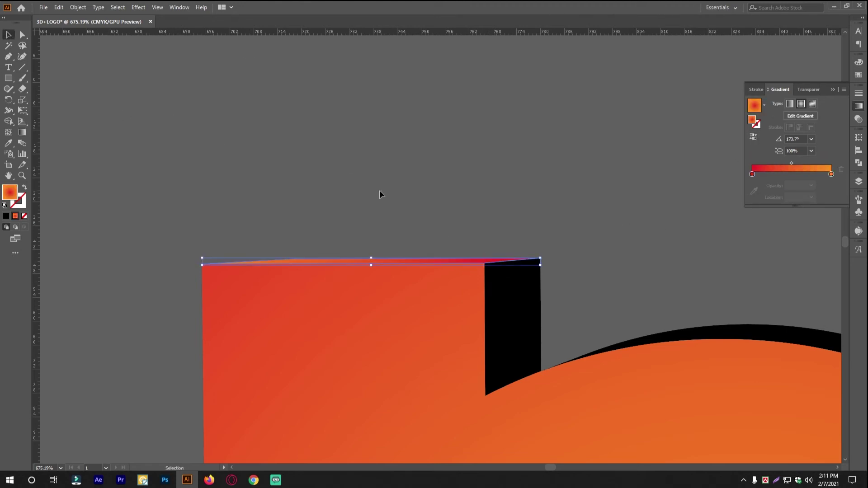
Fill the black side face of the stem with the front face's gradient and make it linear
drag(506, 300, 458, 217)
click(457, 218)
click(9, 143)
click(334, 280)
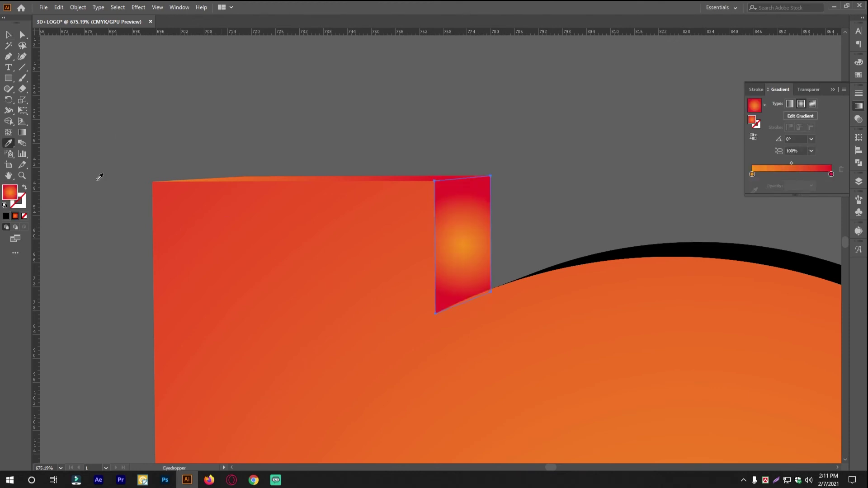
click(8, 36)
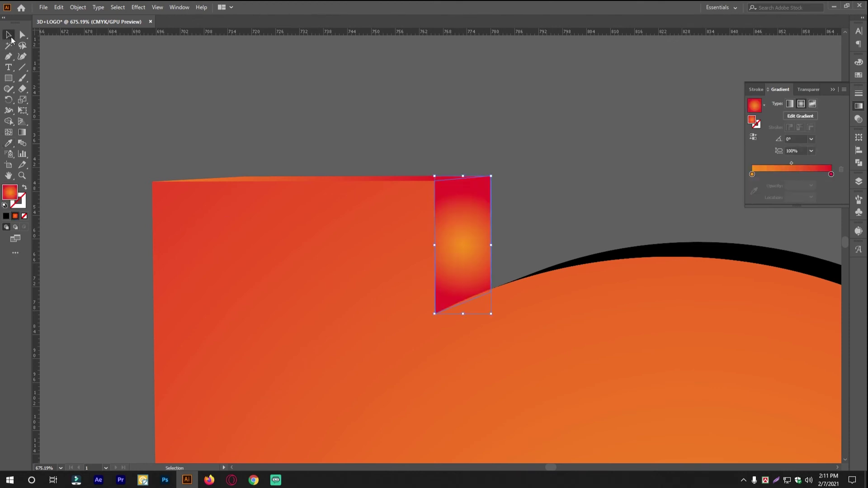
click(790, 104)
Change the stem top face's gradient to linear and reverse its colours
click(373, 177)
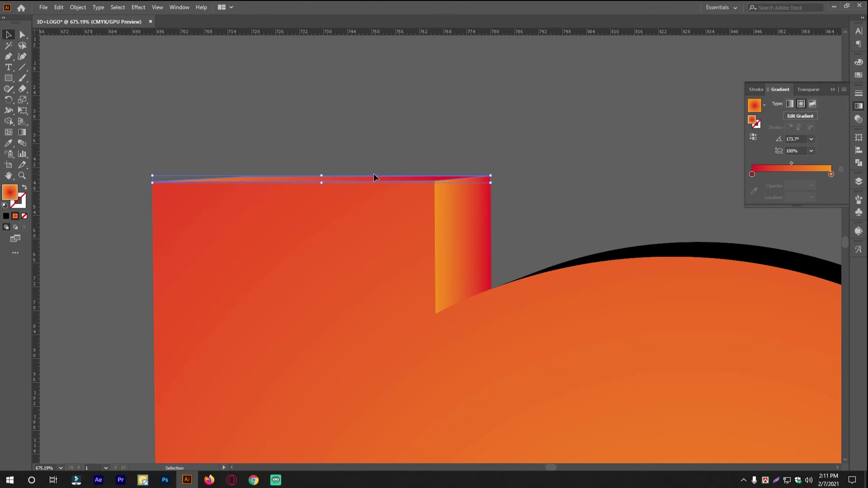
click(790, 103)
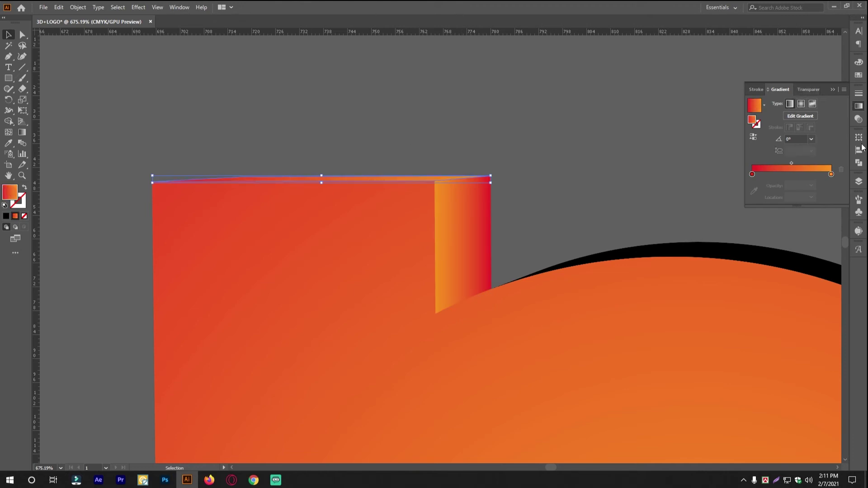
click(752, 138)
Redraw the stem side face's linear gradient vertically, with orange at its upper end and red at its lower end
click(444, 238)
key(g)
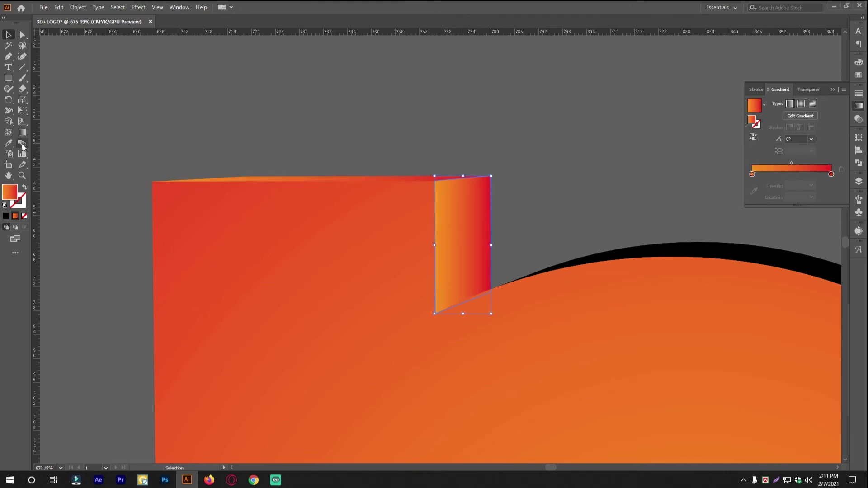
drag(448, 289, 480, 319)
click(7, 35)
Fill the black outer edge face along the letter's arch with the sampled orange-to-red gradient
click(564, 227)
drag(514, 218, 450, 212)
drag(682, 257, 501, 235)
drag(501, 226, 562, 145)
key(ctrl+z)
click(8, 143)
click(174, 169)
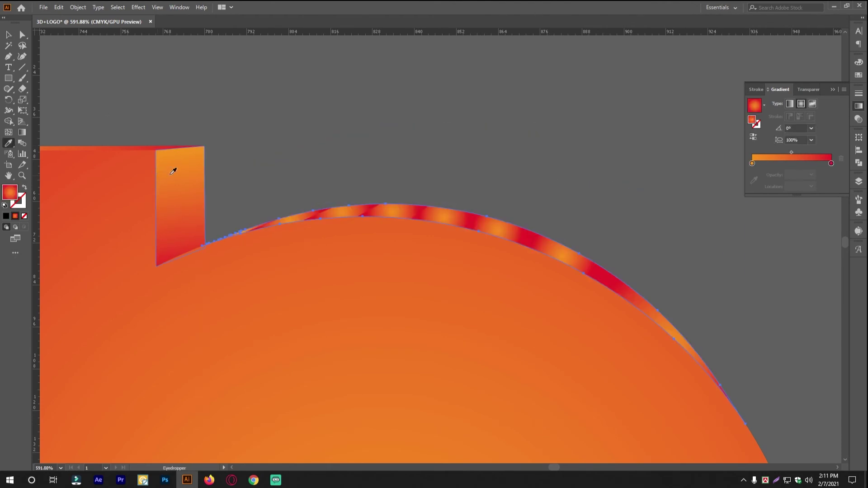
Change the gradient on the arch's outer edge face to linear at 0°
click(8, 34)
click(22, 132)
click(663, 292)
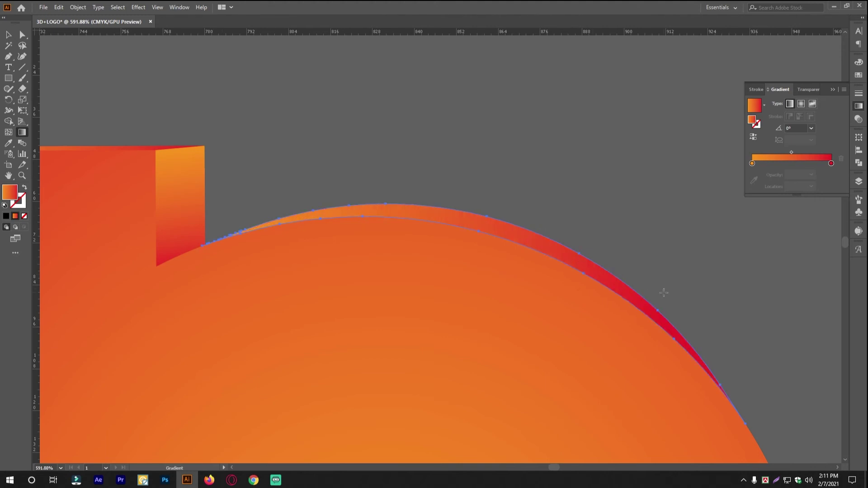
click(8, 34)
click(370, 140)
Fill the black inner face on the left side of the round opening with the front face's gradient
drag(664, 205, 529, 77)
drag(524, 257, 545, 257)
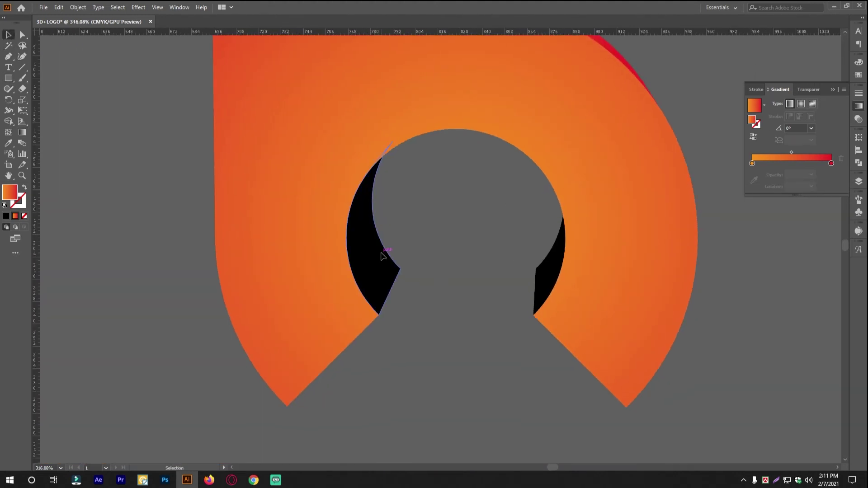
click(382, 254)
click(8, 143)
click(298, 194)
click(8, 35)
Redraw the left inner face's radial gradient from its lower end up towards its tip
click(25, 142)
scroll(426, 266, up, 2)
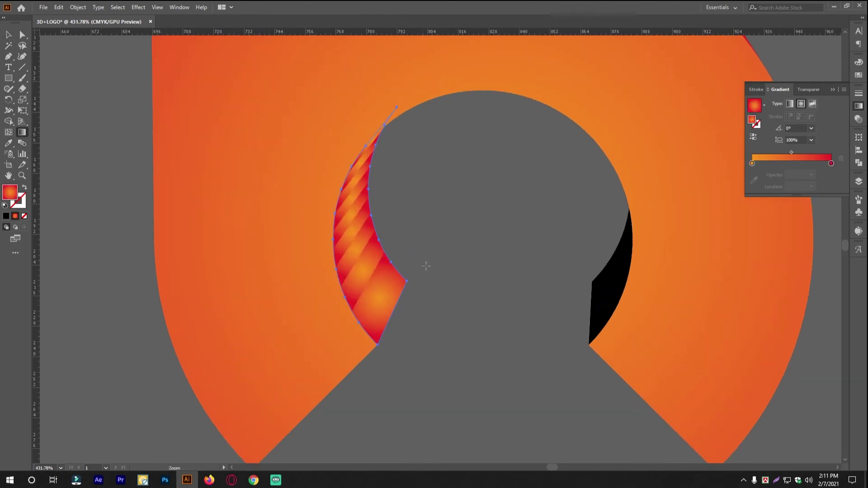
drag(291, 169, 302, 129)
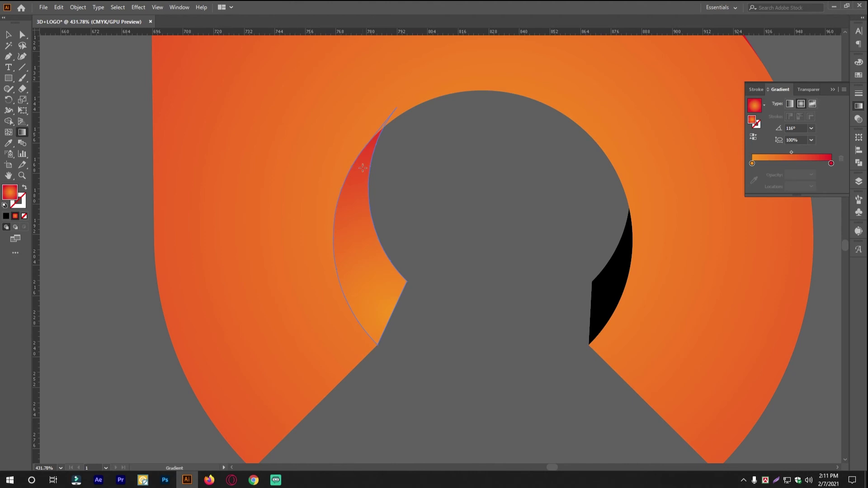
click(8, 35)
Fill the opening's black right inner face with the gradient sampled from the left inner face and make it linear
click(603, 304)
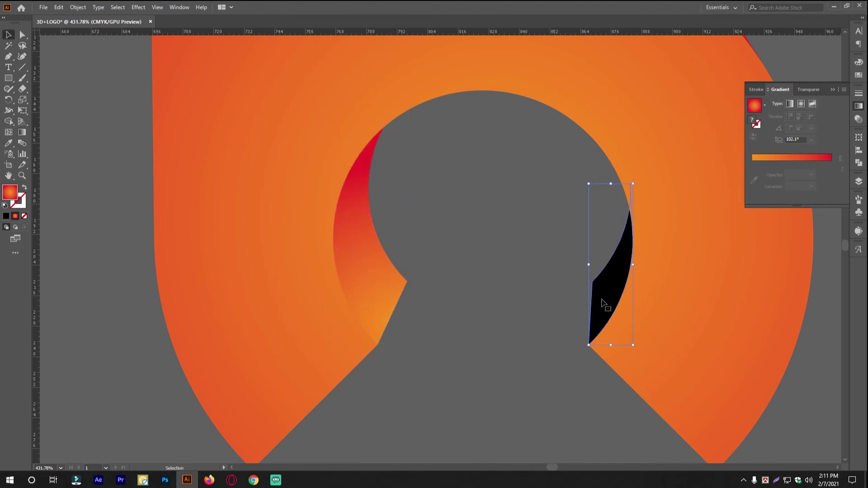
click(8, 142)
click(352, 233)
click(8, 34)
click(791, 108)
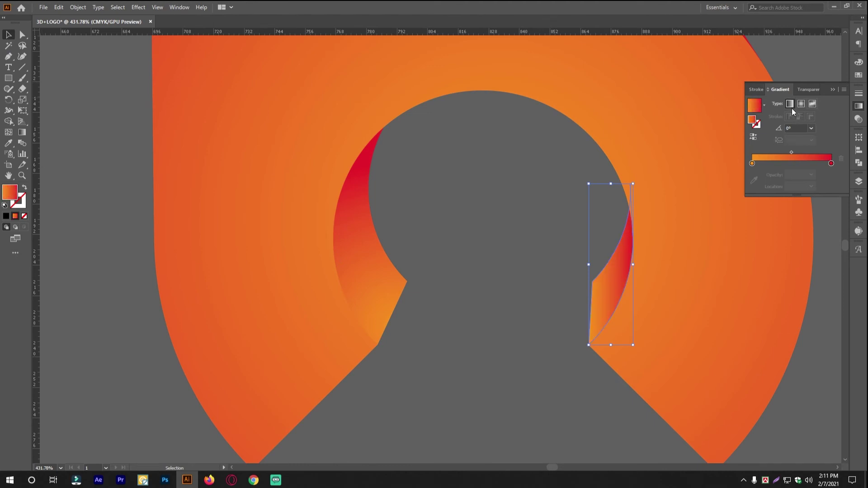
Change the left inner face's gradient to linear and redraw it from the lower end to the tip at 111.4°
click(358, 265)
click(789, 104)
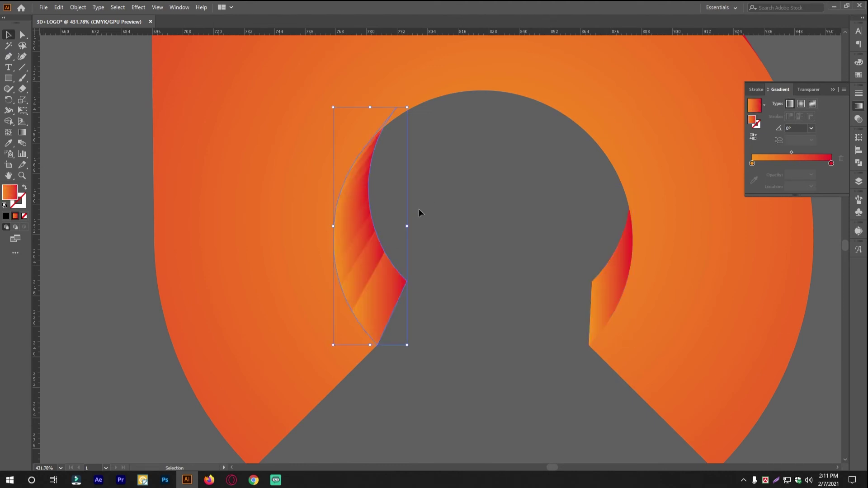
click(20, 136)
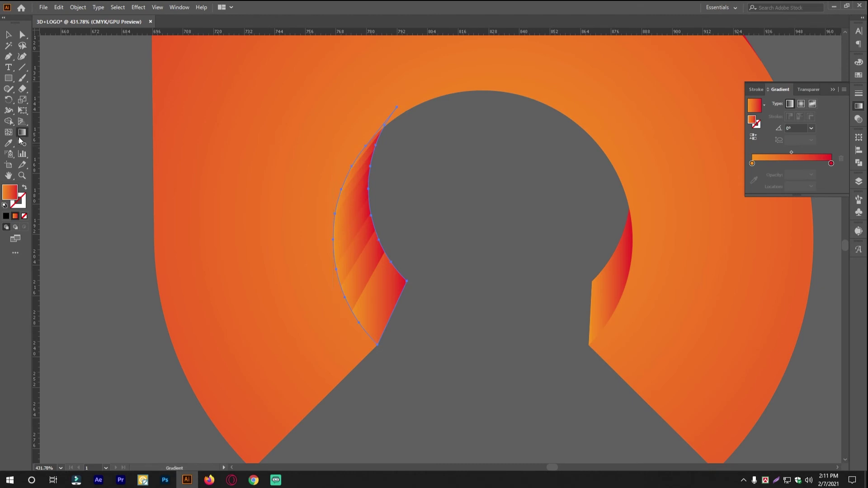
drag(388, 330, 342, 129)
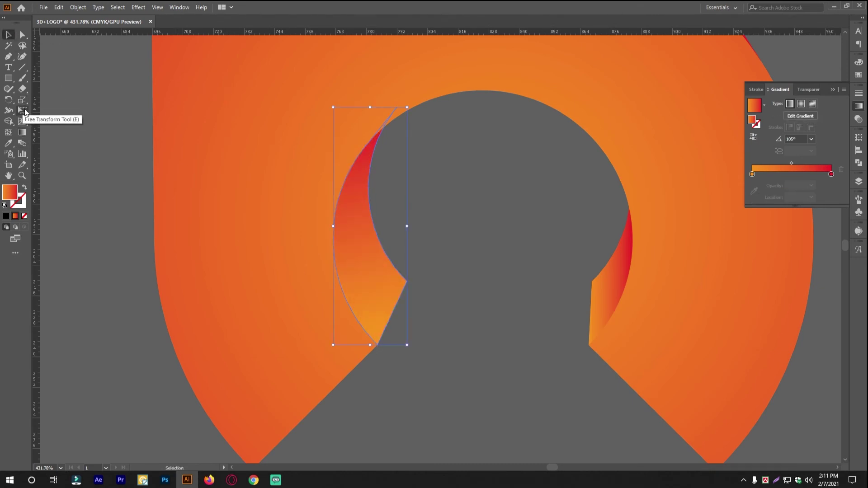
click(22, 132)
drag(336, 196, 339, 201)
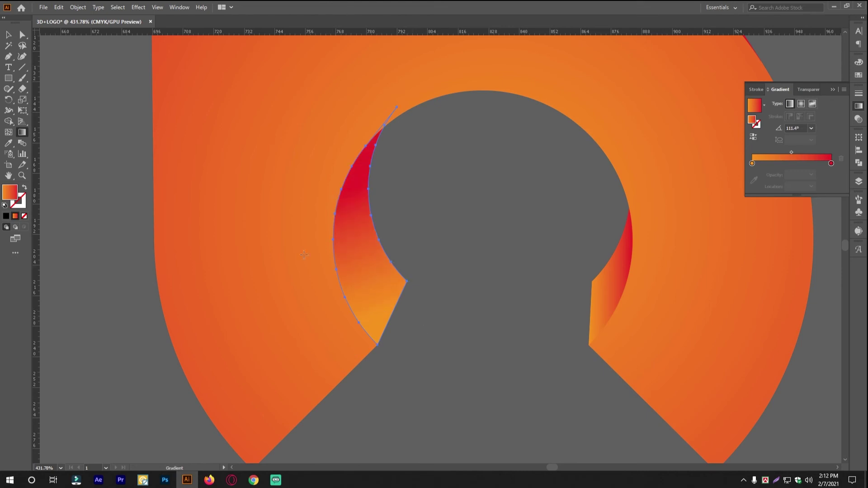
click(9, 35)
Redraw the right inner face's linear gradient lengthwise, with orange at its lower end and red at its upper tip
click(626, 274)
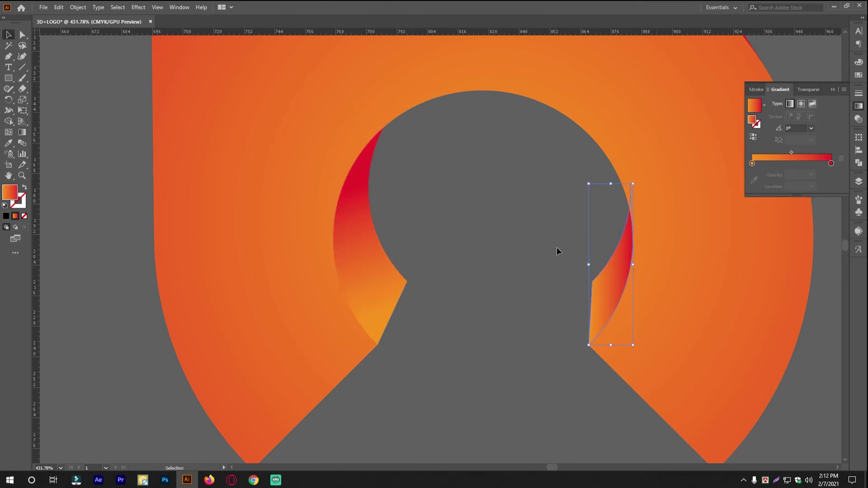
key(g)
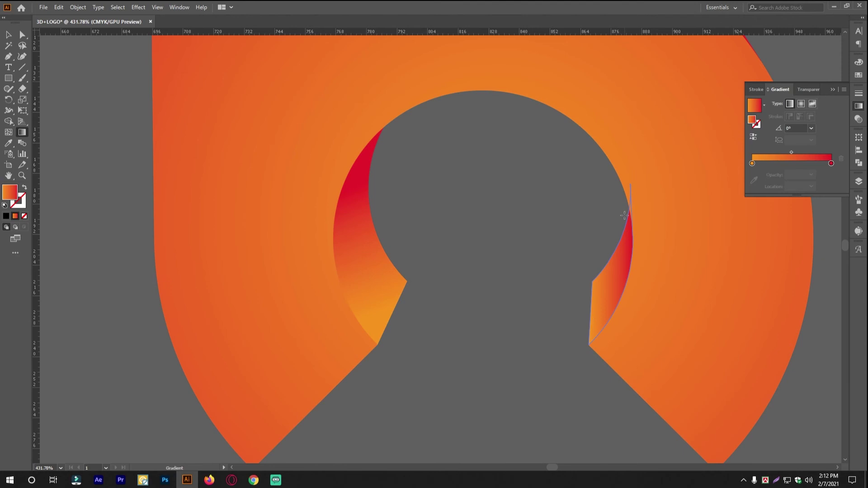
drag(624, 215, 589, 319)
click(9, 34)
click(443, 237)
Examine how the soft shadow under the finished logo on the artboard is built
drag(610, 269, 416, 254)
drag(516, 254, 443, 247)
drag(530, 254, 499, 236)
drag(597, 293, 676, 263)
click(177, 234)
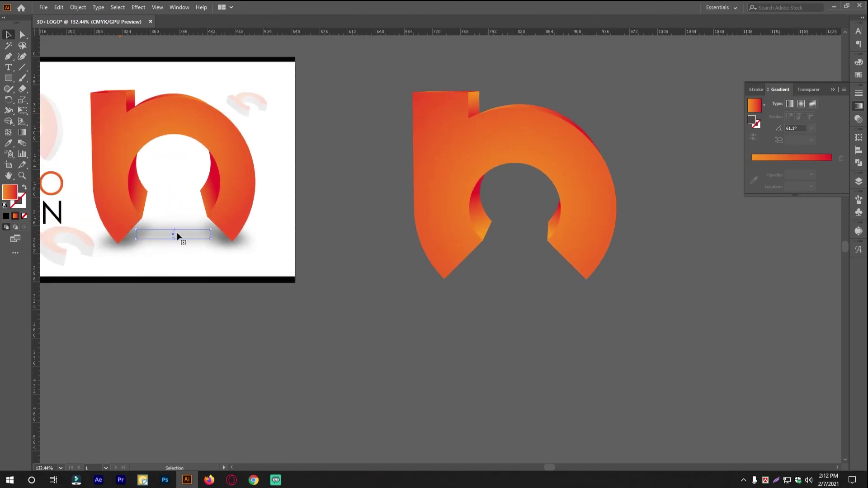
click(113, 243)
click(524, 331)
Draw a small square just below the letter's left leg and fill it with black, 000000
drag(534, 290, 486, 286)
key(m)
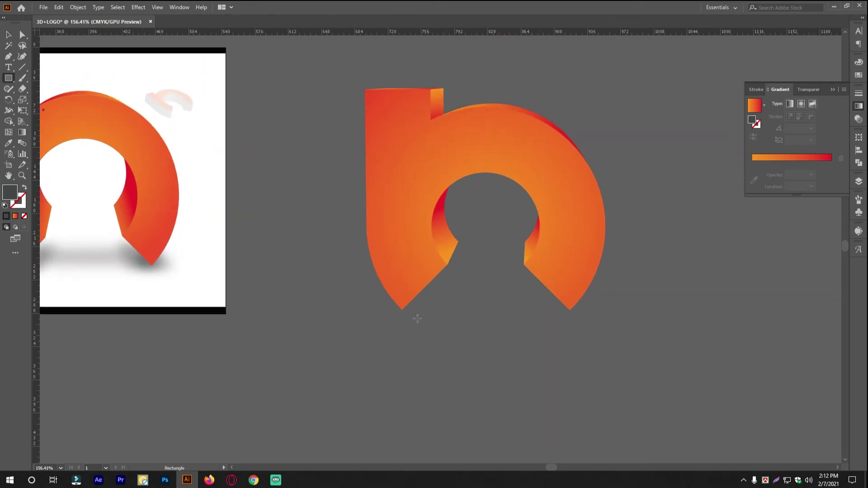
drag(410, 307, 460, 357)
click(8, 35)
double_click(12, 197)
text(000000)
click(526, 183)
Apply a Gaussian Blur with a radius of 39.9 pixels to the black square
click(138, 8)
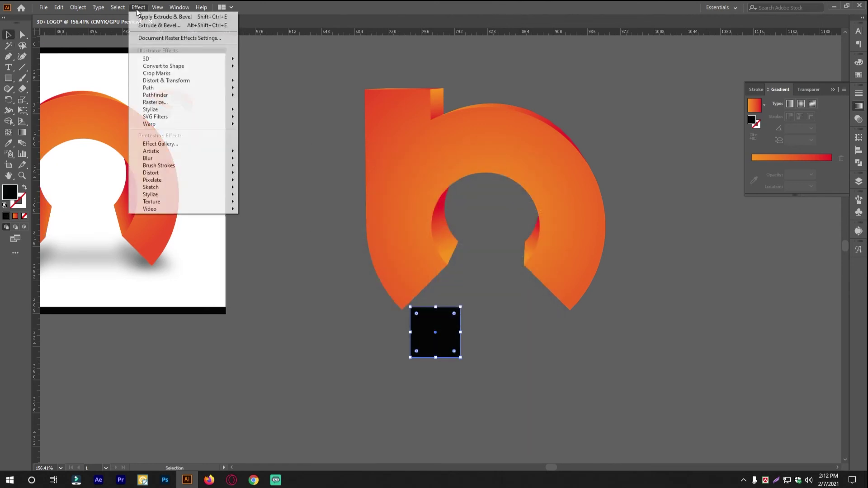
mouse_move(212, 158)
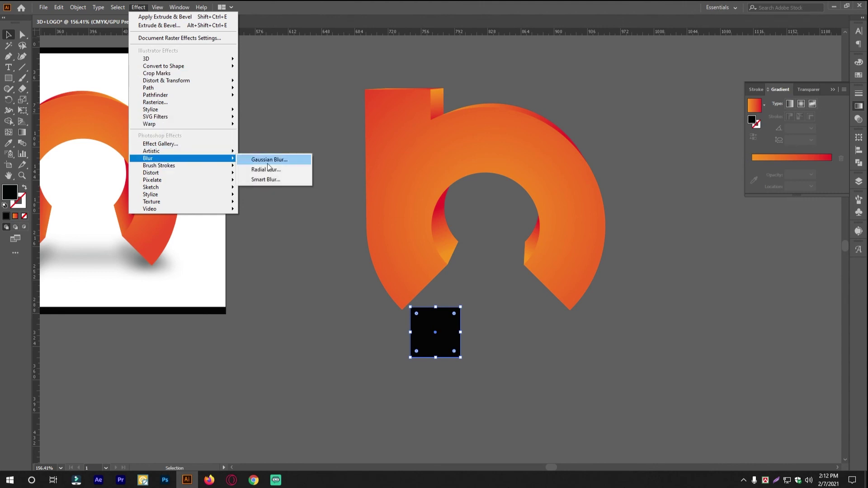
click(269, 160)
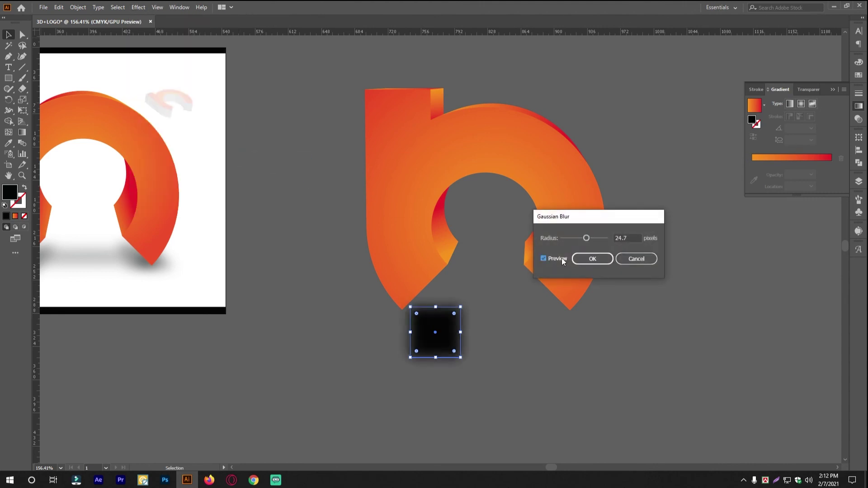
drag(583, 241, 586, 240)
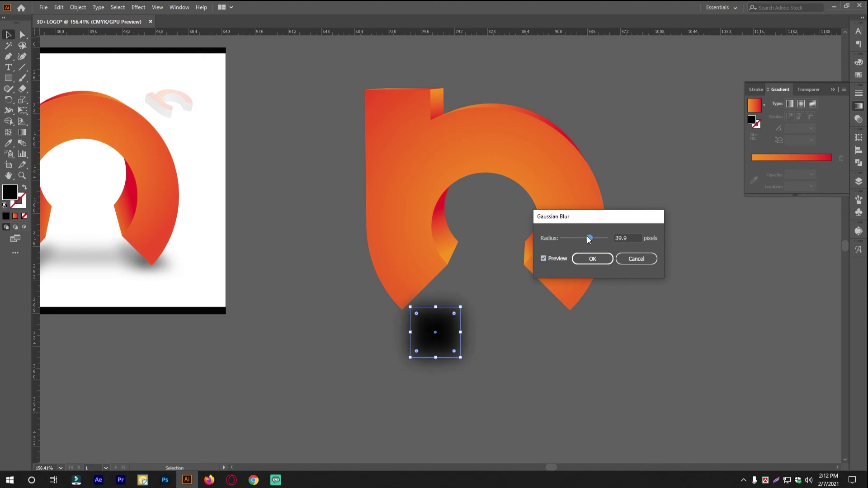
click(592, 263)
click(500, 348)
Shear the blurred black square by 47° along the horizontal axis
key(ctrl+space)
drag(462, 353, 498, 306)
key(v)
click(428, 278)
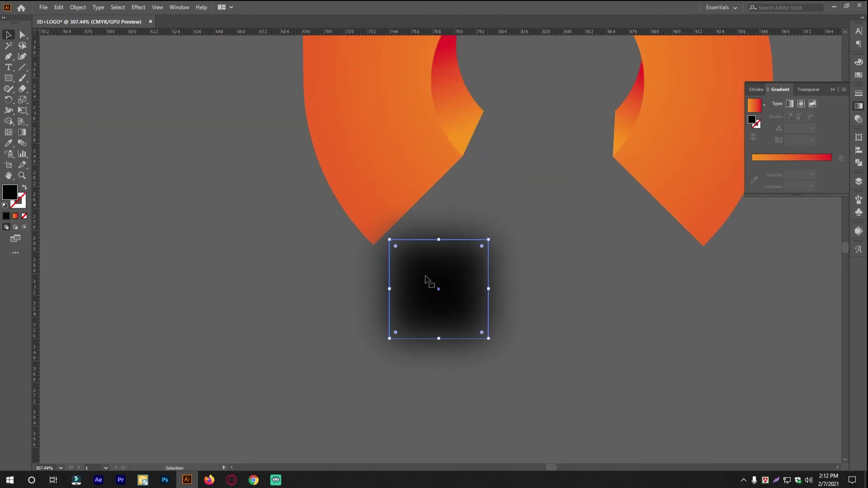
right_click(429, 278)
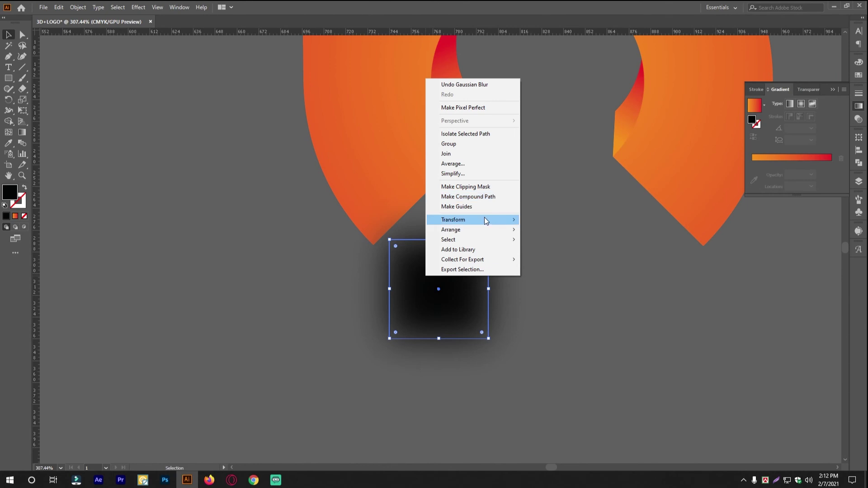
mouse_move(485, 220)
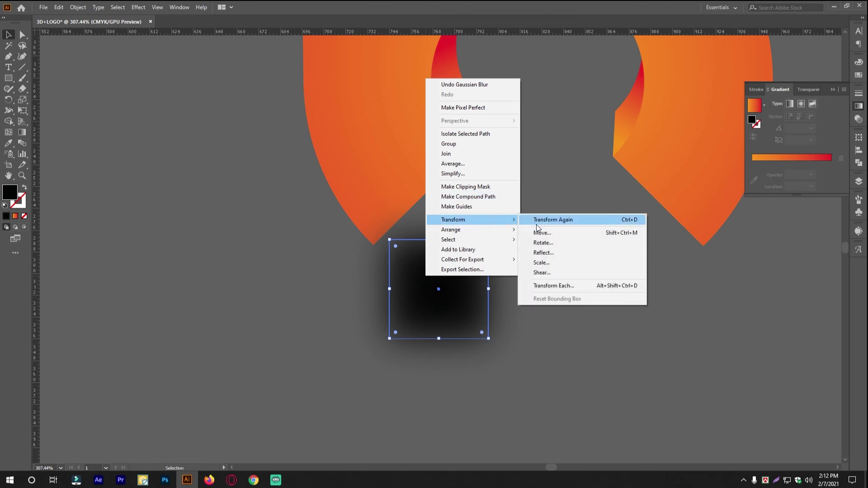
click(545, 273)
drag(451, 154, 649, 168)
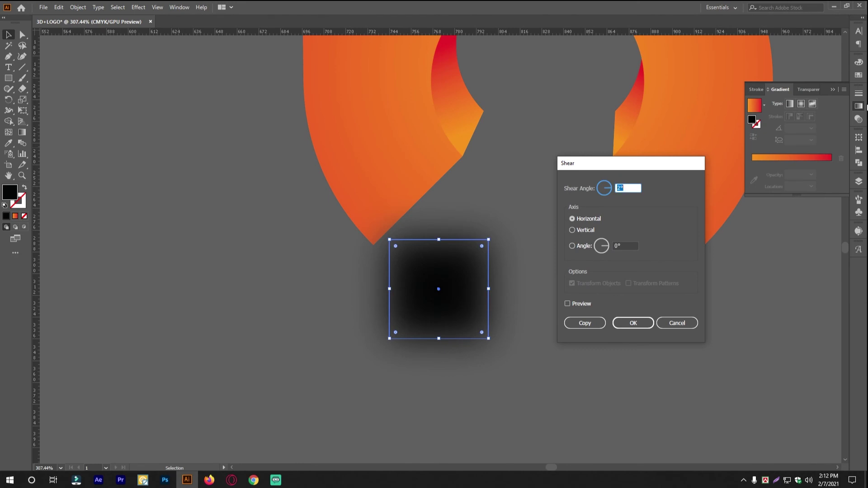
click(567, 303)
double_click(622, 189)
text(40)
key(Tab)
key(shift+Up)
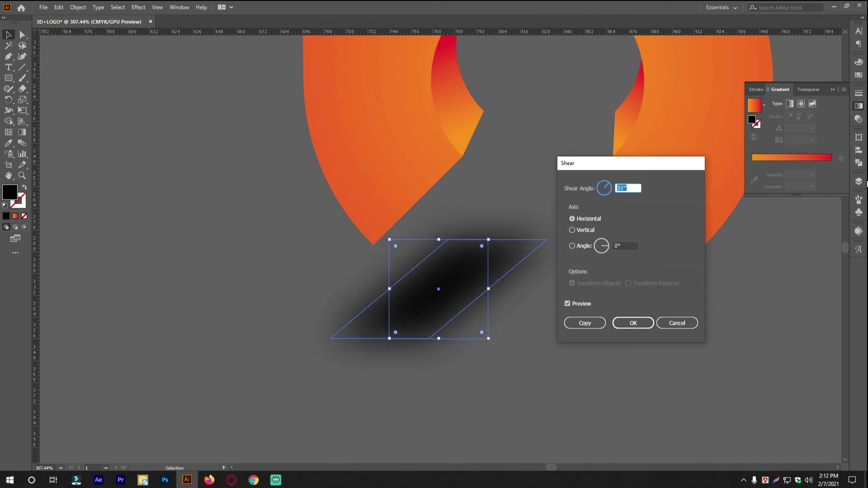
key(Down)
key(Up)
key(Down)
key(Down)
key(Down)
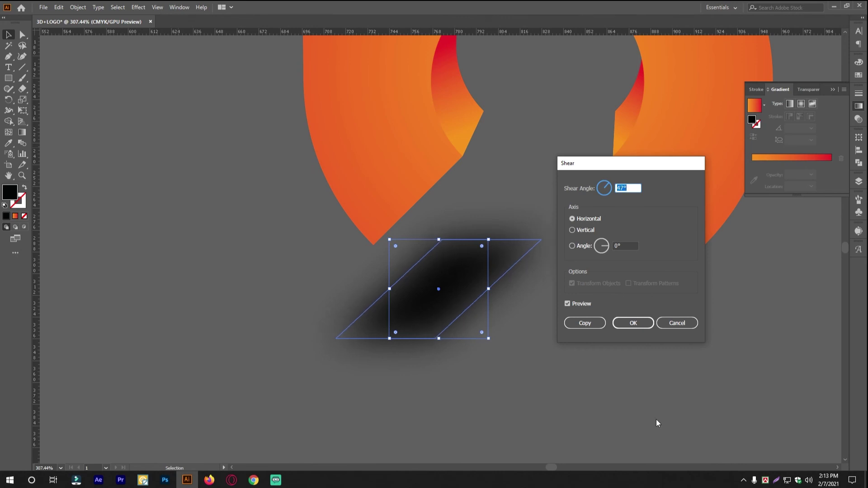
click(633, 319)
Move the sheared shadow under the letter's left leg and send it to the back
click(585, 397)
drag(435, 246, 465, 255)
drag(459, 271, 477, 293)
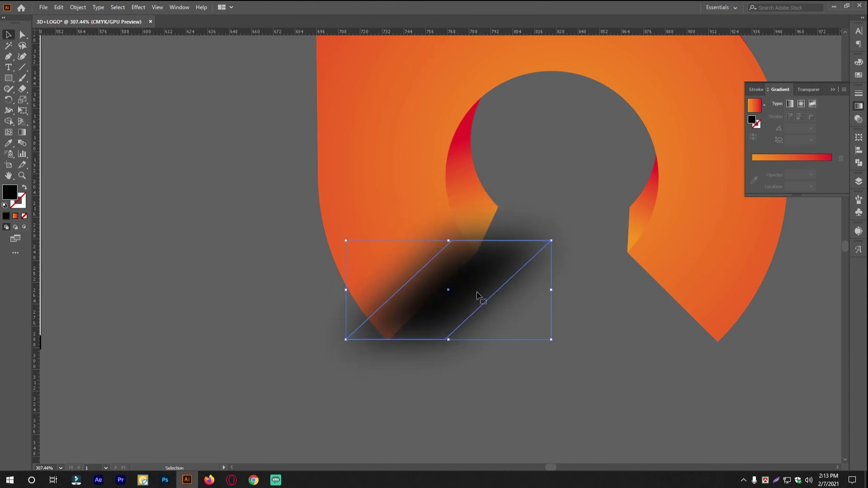
key(ctrl)
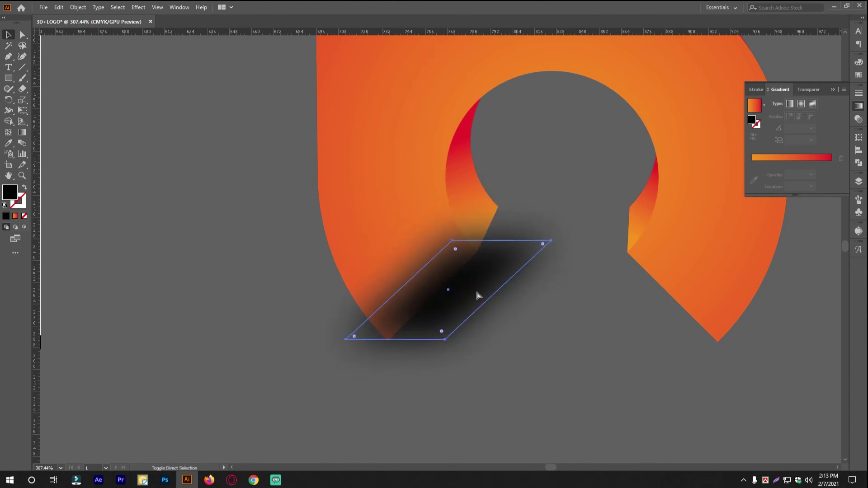
key(ctrl+shift+[)
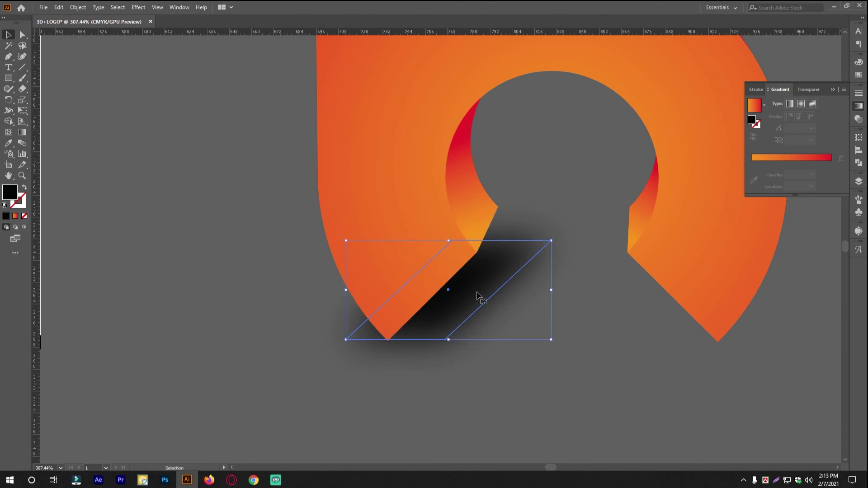
click(586, 337)
Reflect a copy of the sheared shadow and place it under the letter's right leg
drag(537, 318, 559, 303)
scroll(559, 302, right, 3)
right_click(401, 269)
mouse_move(448, 409)
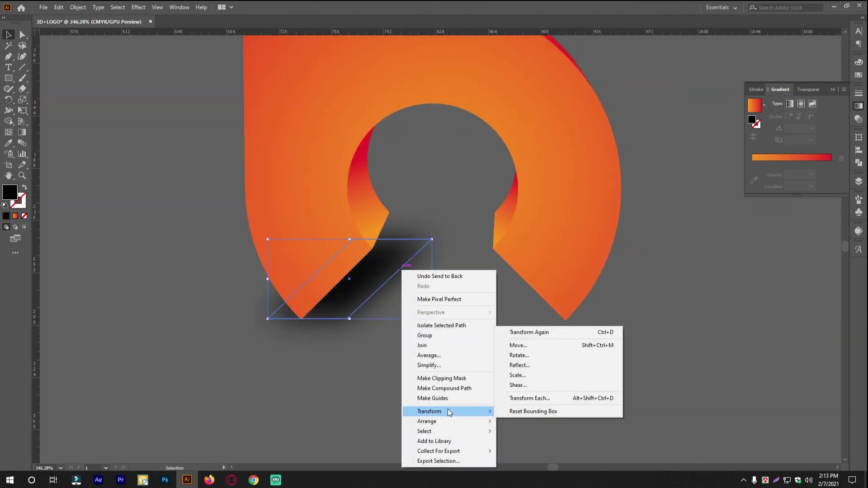
click(525, 365)
click(388, 297)
drag(380, 300, 549, 333)
click(615, 350)
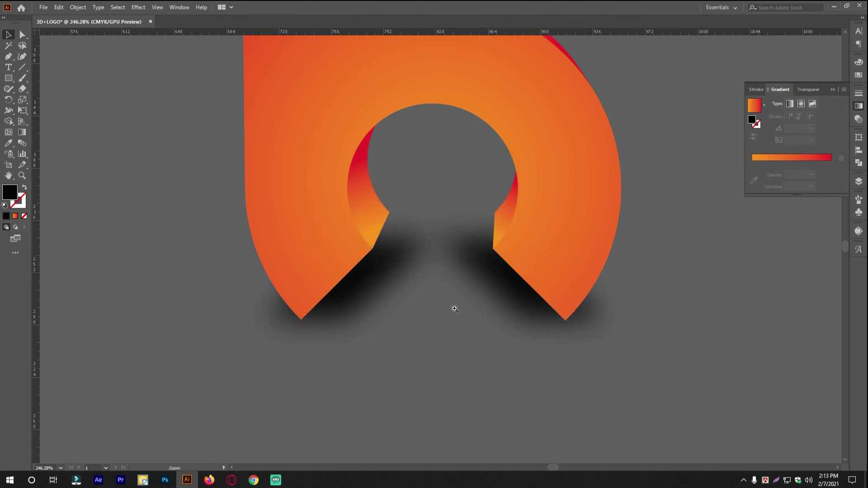
Draw a wide, flat black rectangle centred between the two leg shadows
scroll(453, 306, up, 2)
key(m)
mouse_move(332, 273)
mouse_down()
mouse_move(538, 343)
mouse_move(489, 309)
mouse_up()
key(v)
drag(371, 286, 366, 289)
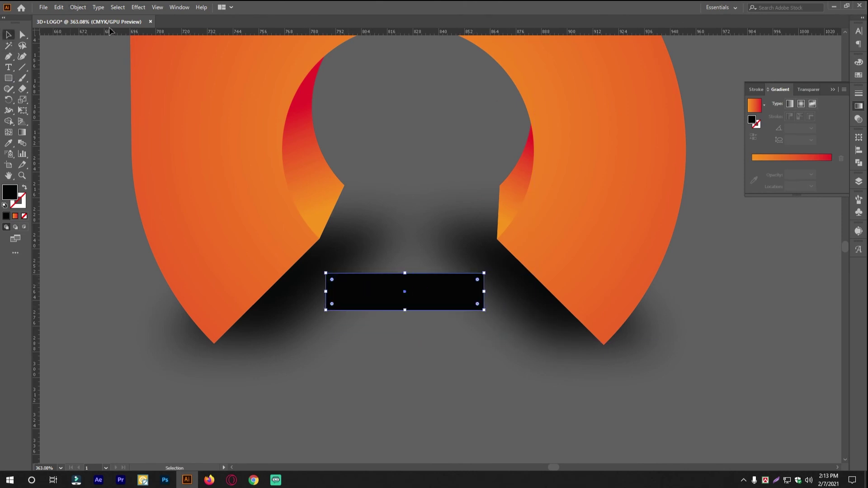
Apply a Gaussian Blur to the black rectangle between the leg shadows
click(137, 8)
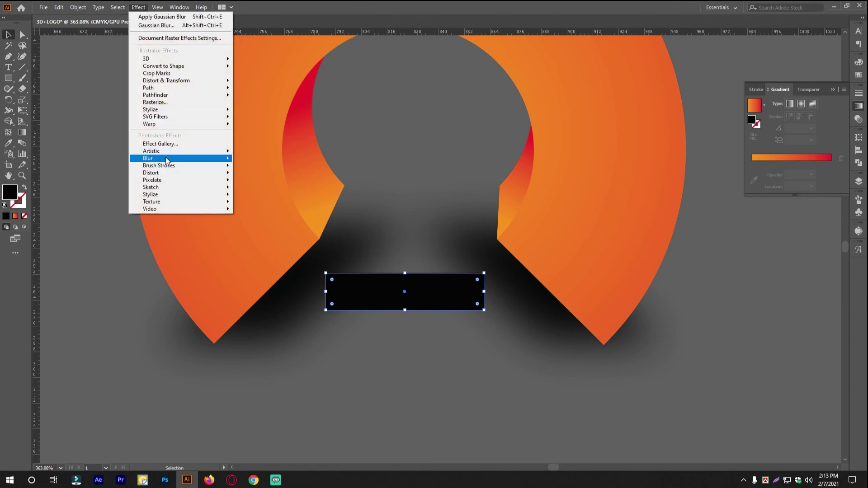
mouse_move(208, 158)
click(274, 159)
click(605, 263)
Select both leg shadows and the blurred rectangle between them, and lower their opacity to 29%
drag(534, 342, 348, 307)
drag(591, 354, 635, 357)
shift+click(414, 314)
shift+click(377, 318)
shift+click(432, 332)
shift+click(425, 316)
click(858, 119)
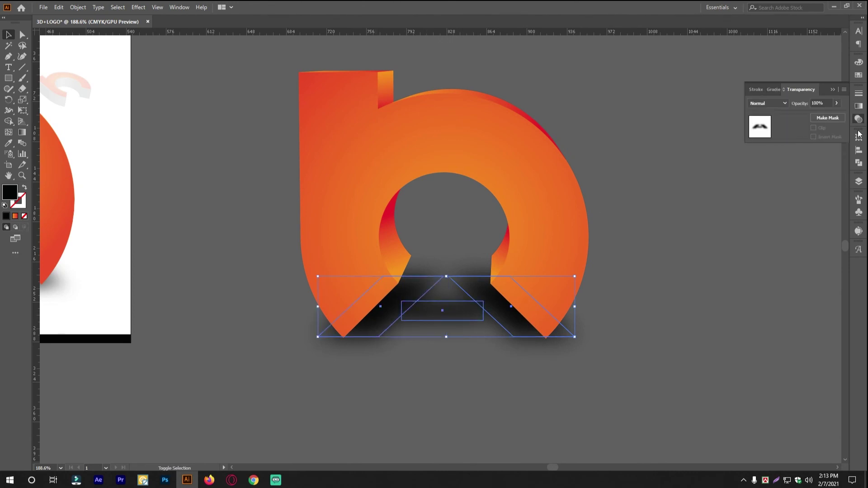
click(836, 104)
drag(833, 116, 810, 114)
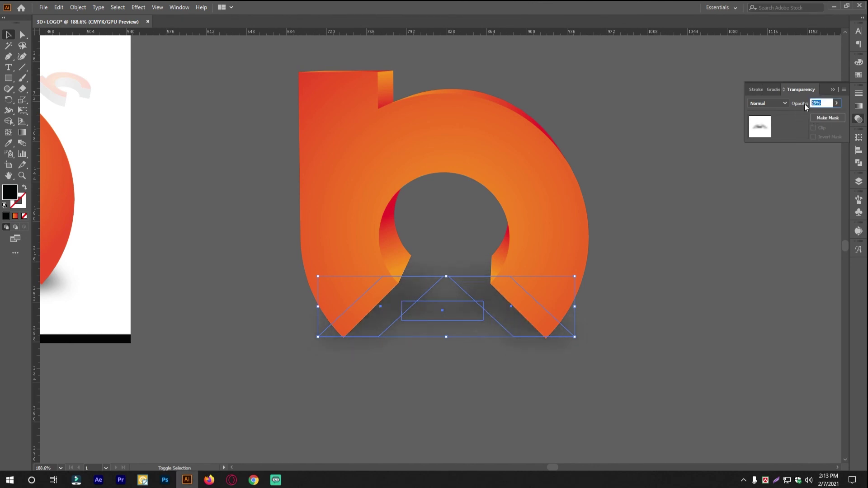
key(Return)
click(706, 300)
Draw a large square around the whole letter and send it to the back as a background
drag(655, 277, 296, 155)
key(m)
scroll(471, 232, up, 3)
drag(406, 243, 547, 334)
click(9, 34)
key(ctrl+shift+bracketleft)
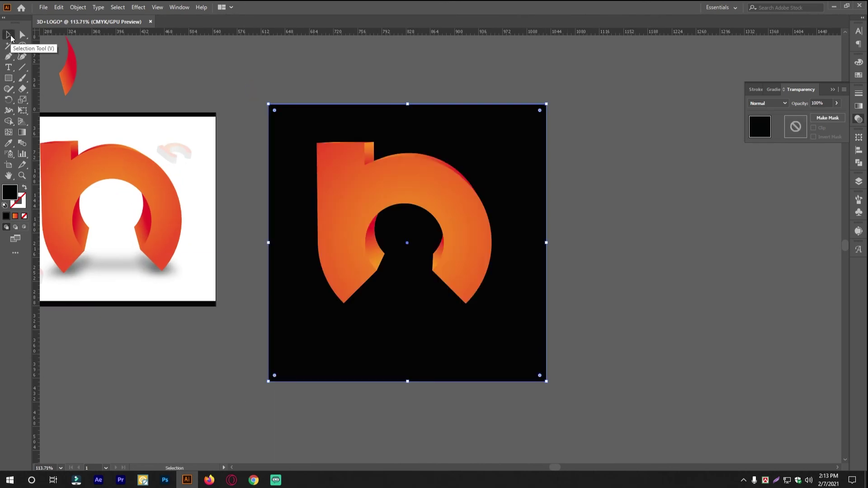
Fill the background square with white, FFFFFF
double_click(10, 191)
click(328, 219)
drag(329, 218, 307, 174)
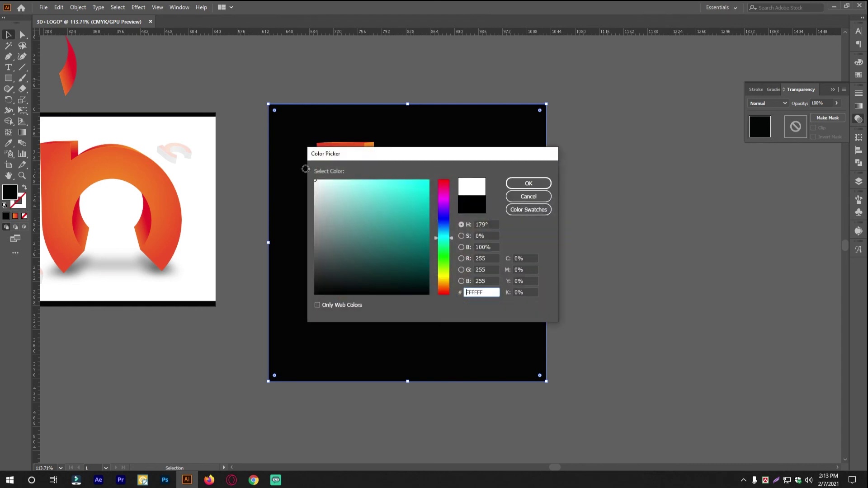
click(528, 183)
Examine the letter and its soft shadow against the white background
scroll(393, 222, up, 5)
scroll(516, 238, down, 3)
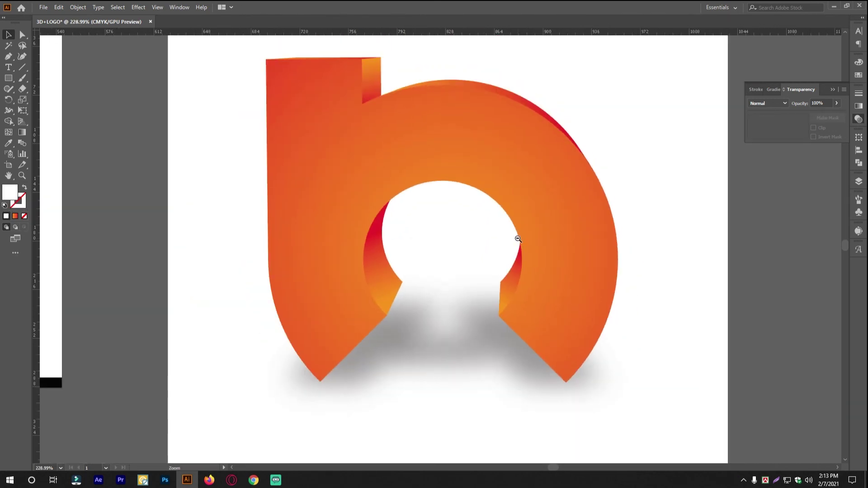
drag(533, 230, 523, 236)
scroll(515, 235, down, 1)
scroll(507, 227, up, 1)
drag(641, 263, 629, 242)
mouse_move(615, 238)
mouse_down()
mouse_move(602, 236)
mouse_move(611, 232)
mouse_up()
click(613, 236)
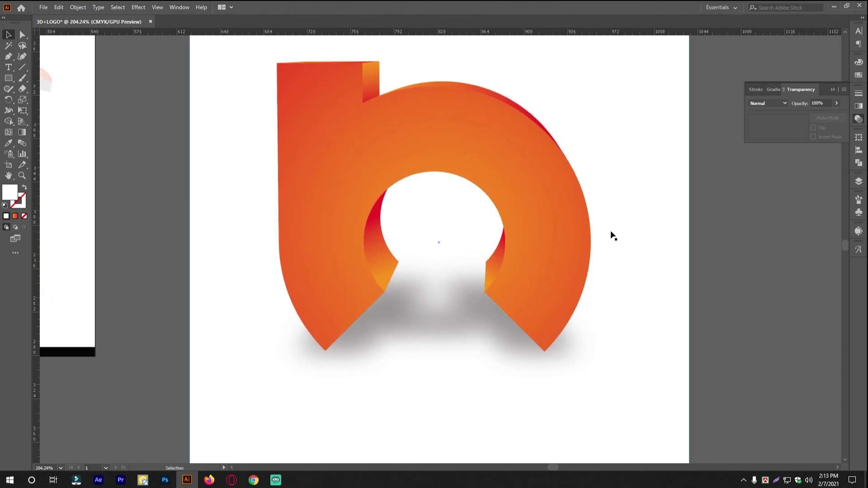